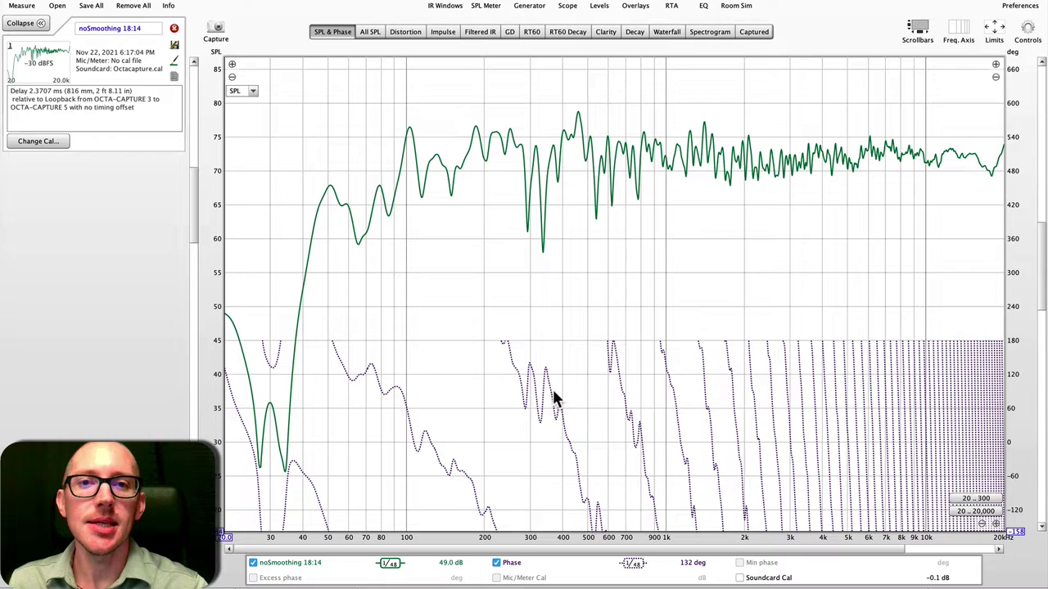
Set the measurement Timing offset to 0 ms and close Make a measurement without measuring
click(22, 7)
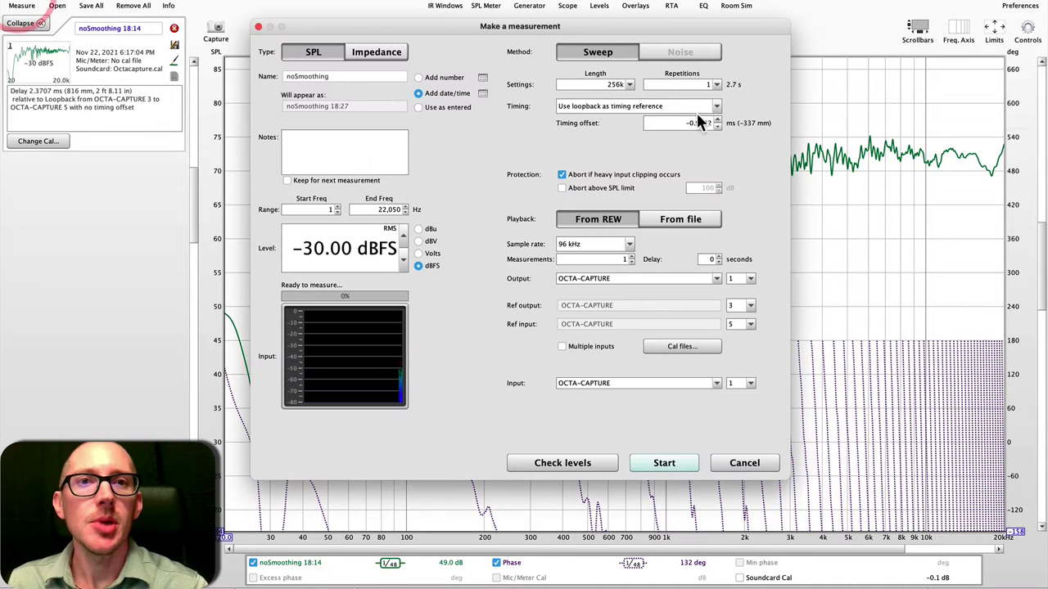
click(701, 121)
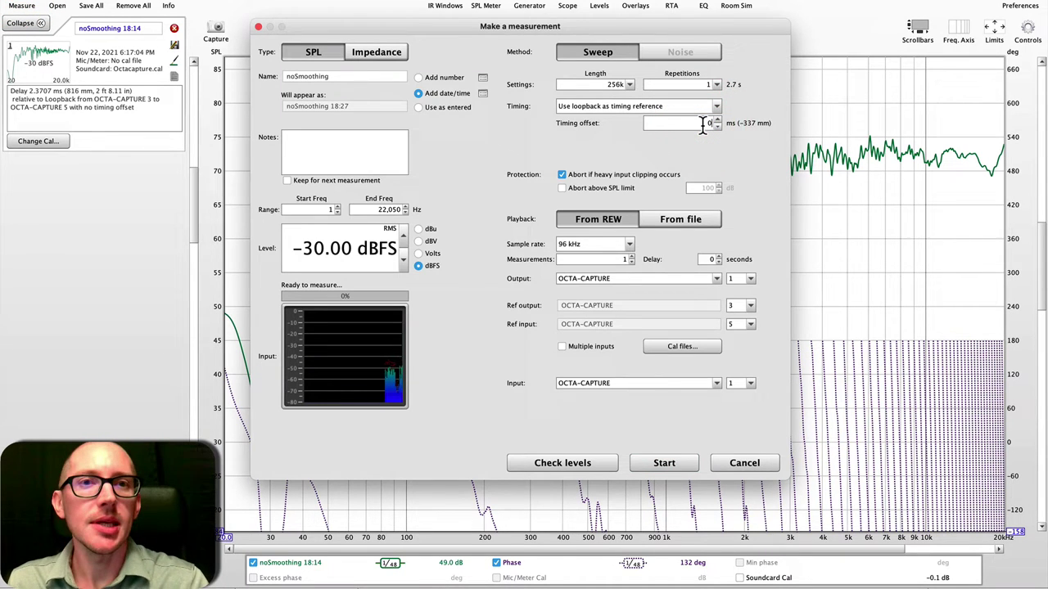
key(Return)
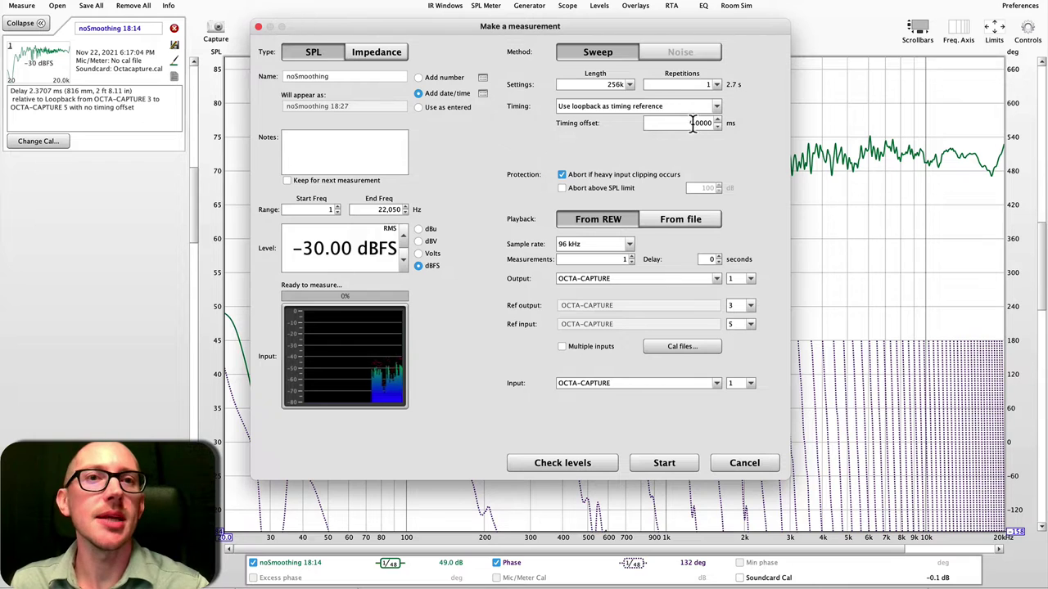
click(258, 27)
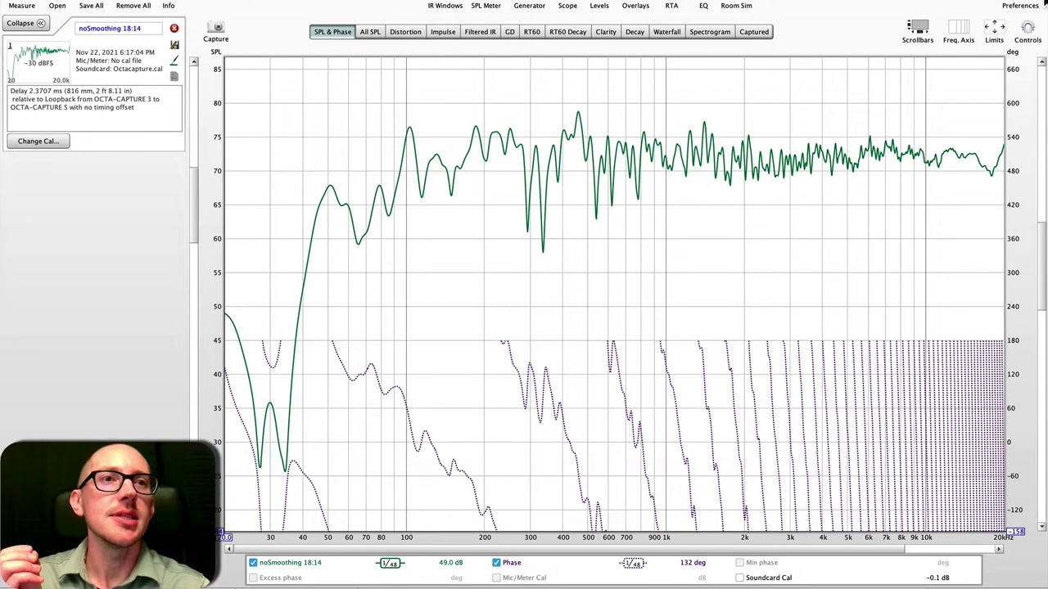
Place the readout crosshair near 8.37 kHz on the noSmoothing 18:14 SPL and phase plot
click(1027, 32)
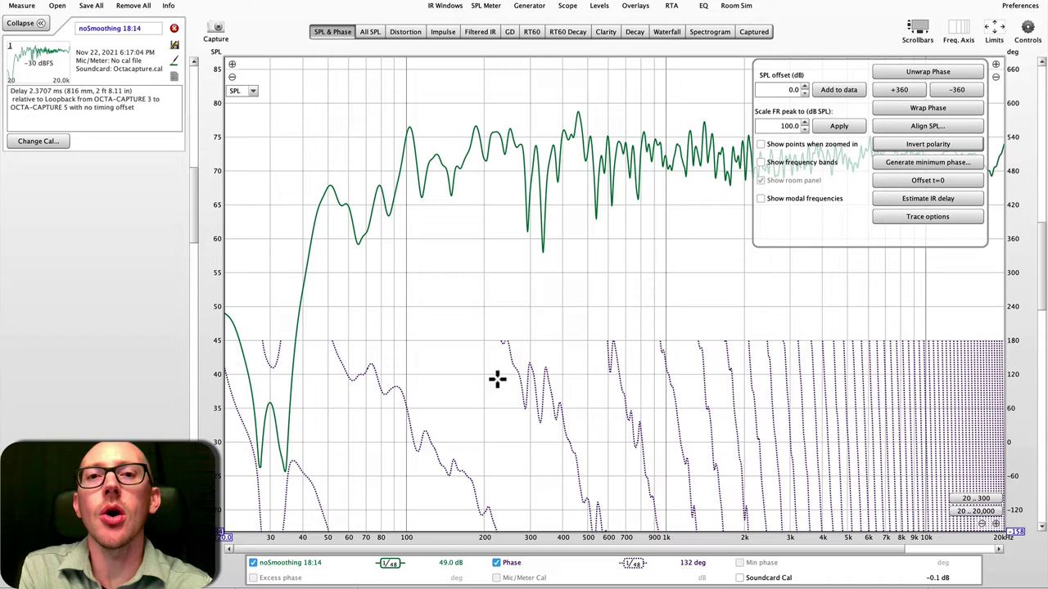
click(454, 426)
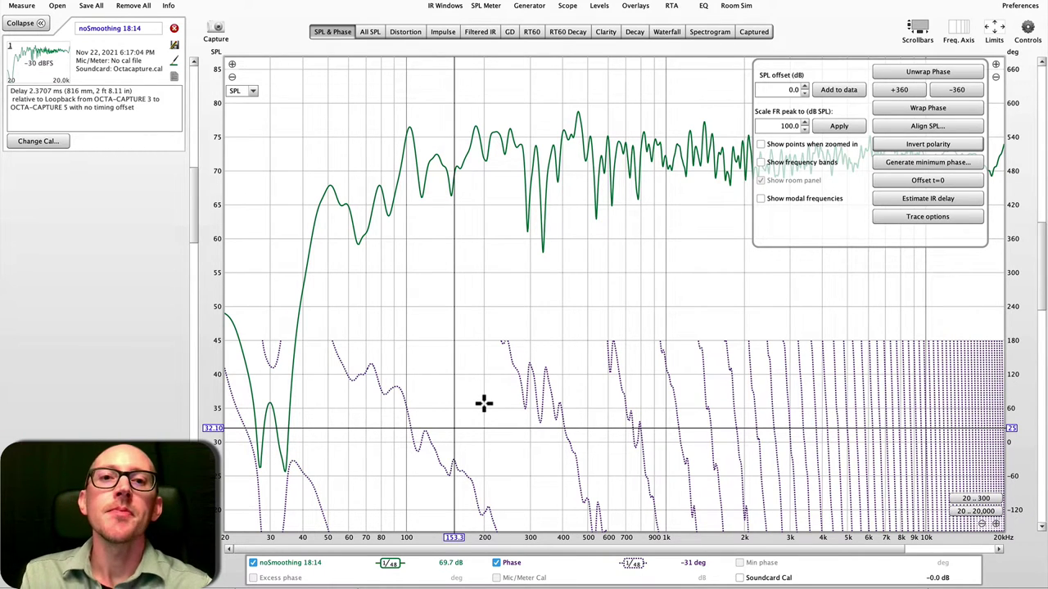
drag(484, 403, 906, 424)
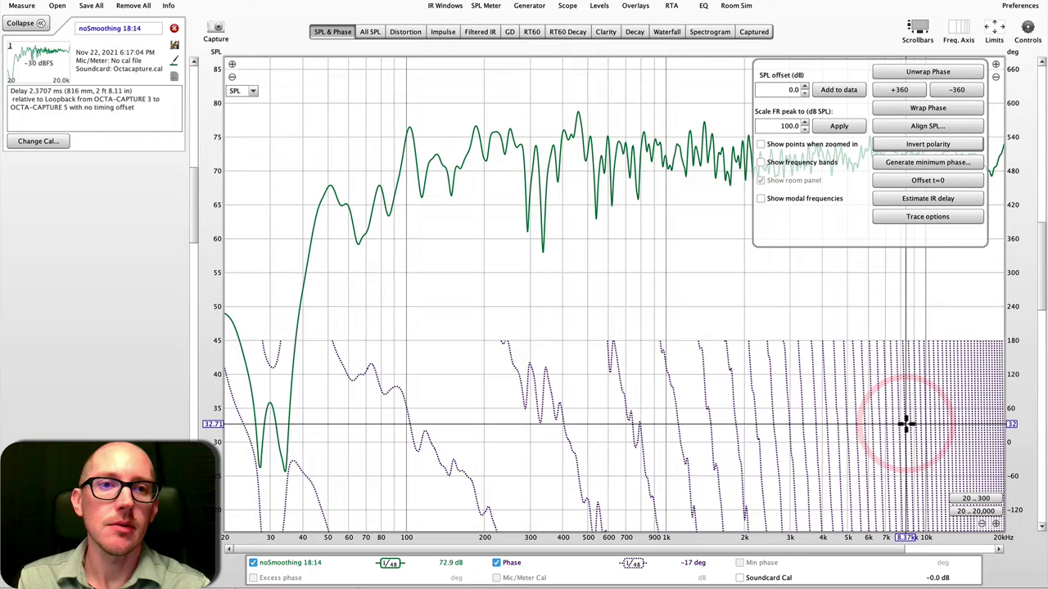
click(1027, 29)
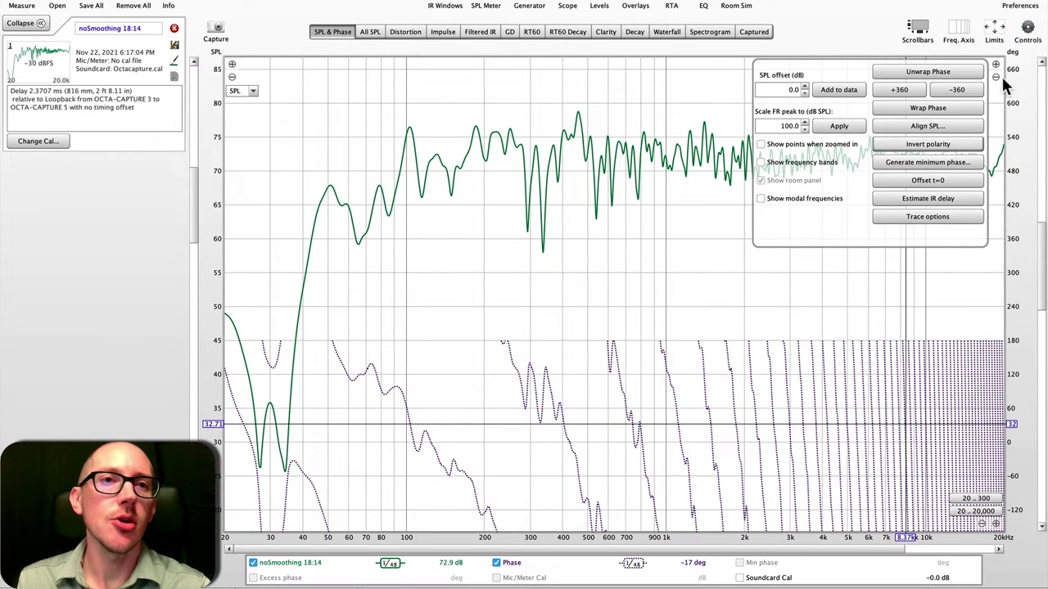
click(1028, 29)
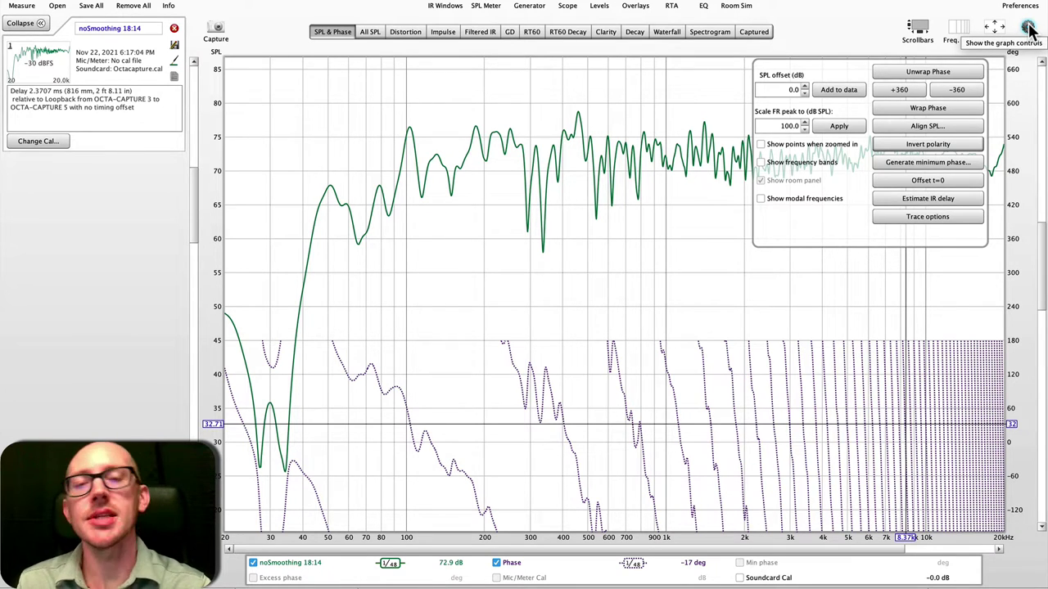
click(1029, 30)
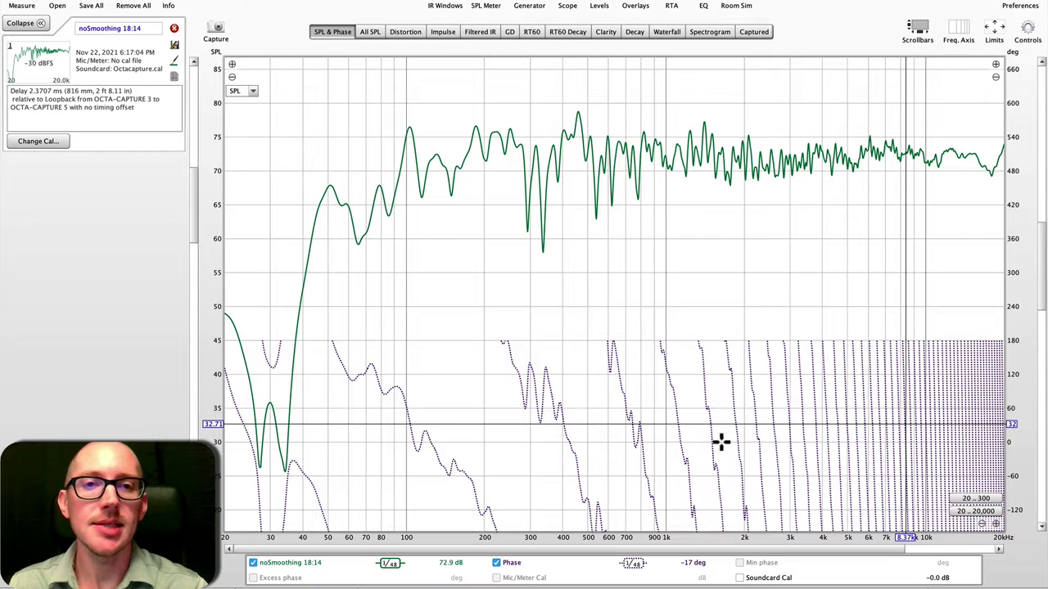
key(super+shift+a)
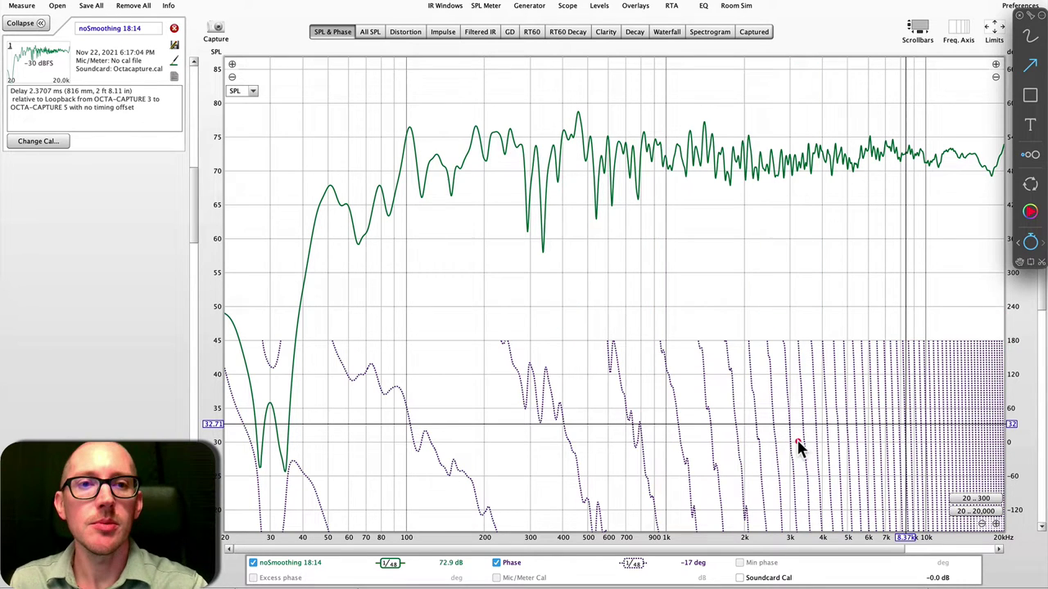
mouse_move(995, 413)
mouse_down()
mouse_move(679, 401)
mouse_move(584, 409)
mouse_up()
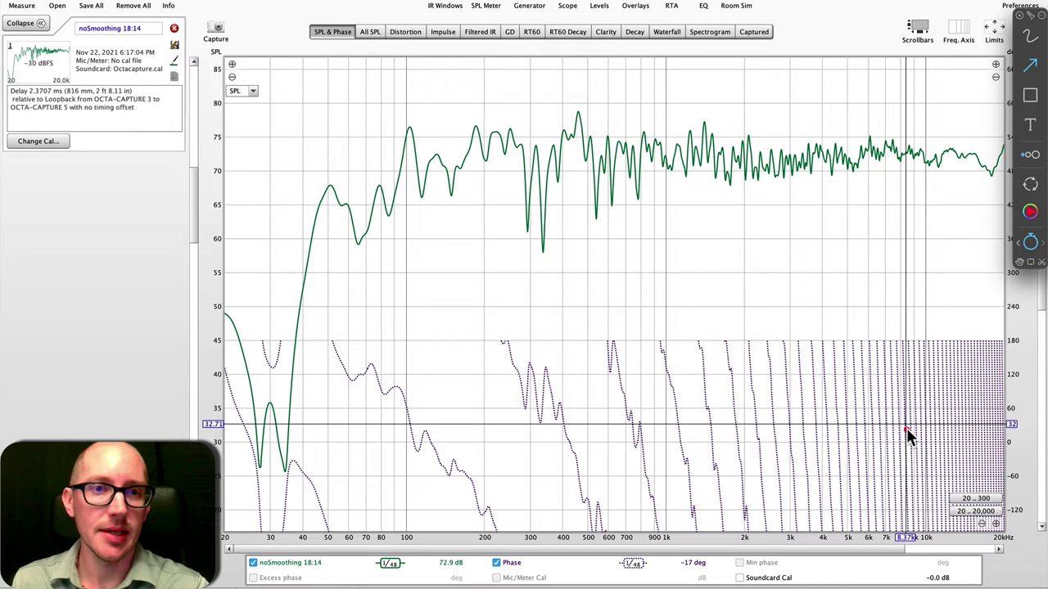
key(Escape)
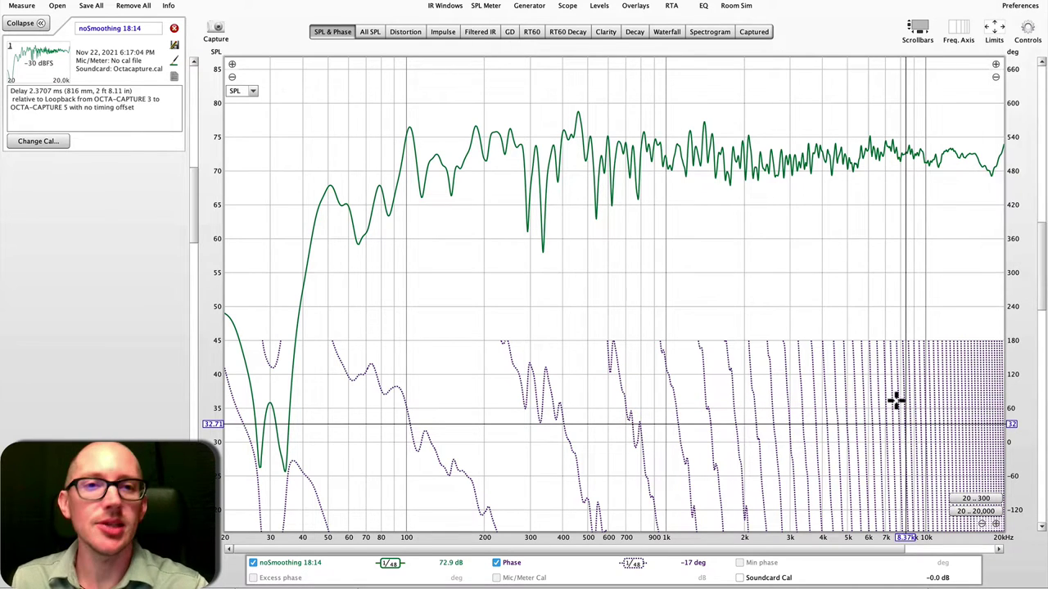
click(962, 29)
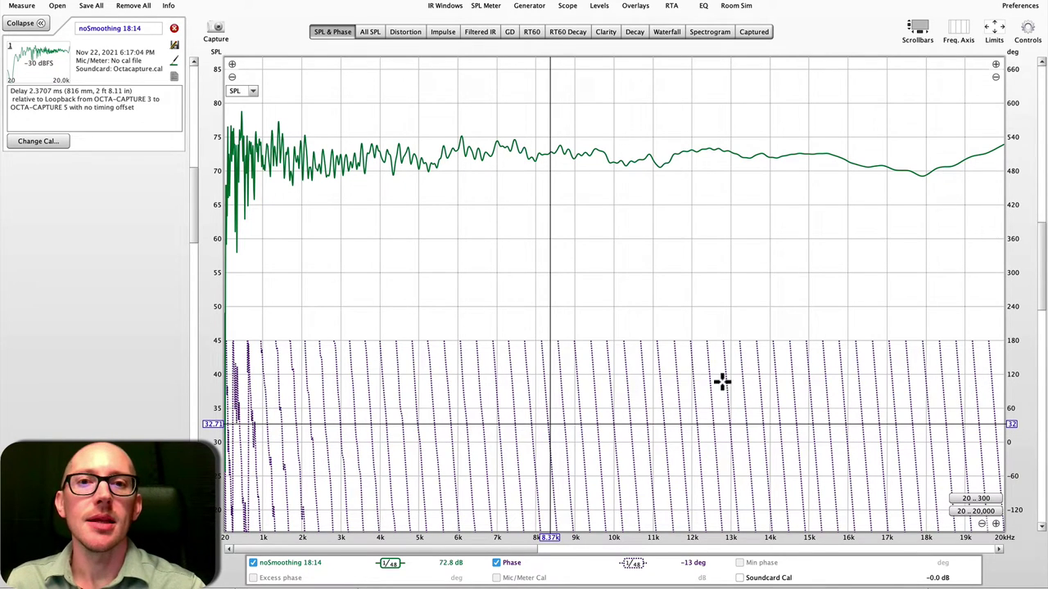
click(958, 33)
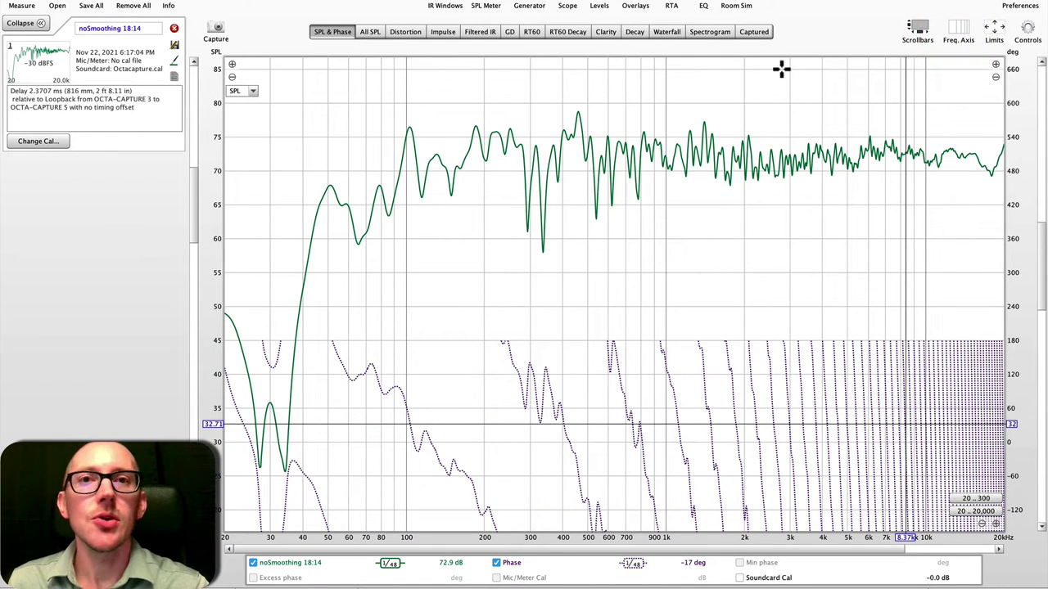
Show the impulse response, put the readout crosshair at 0 ms and draw a t=0 line
click(443, 32)
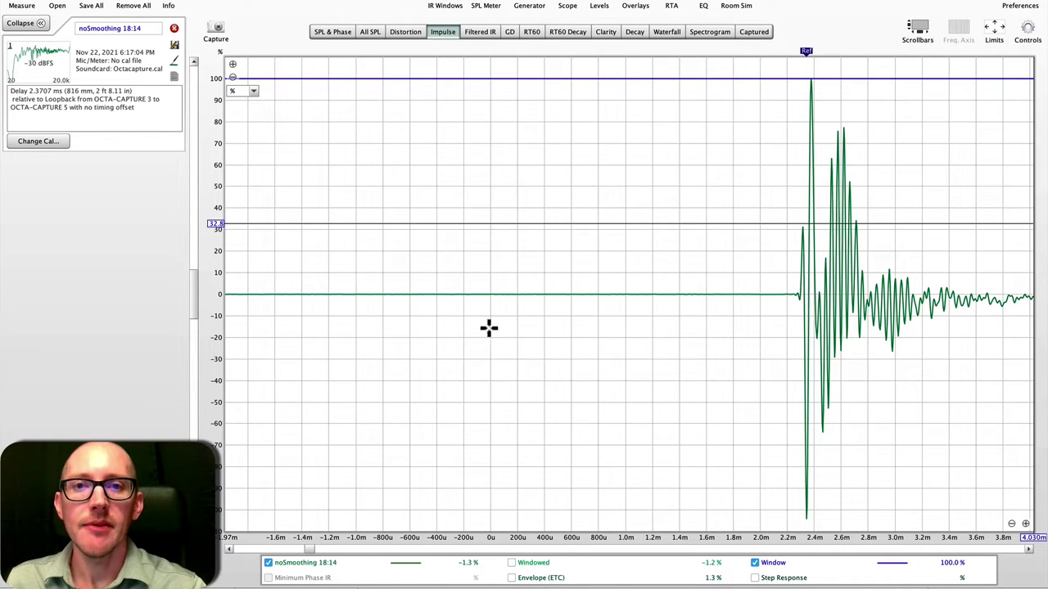
click(491, 251)
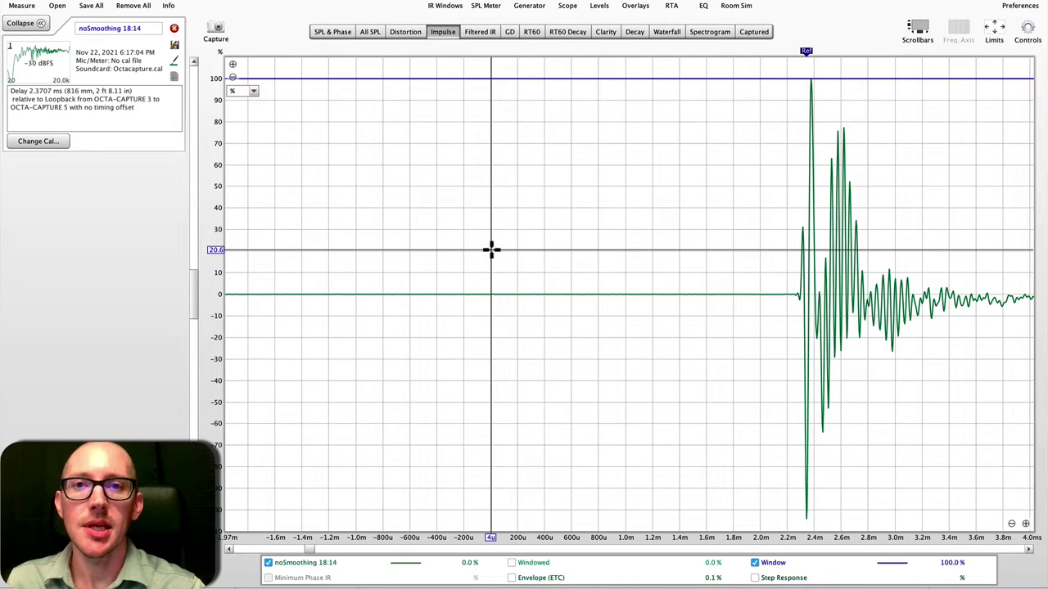
key(super+alt+a)
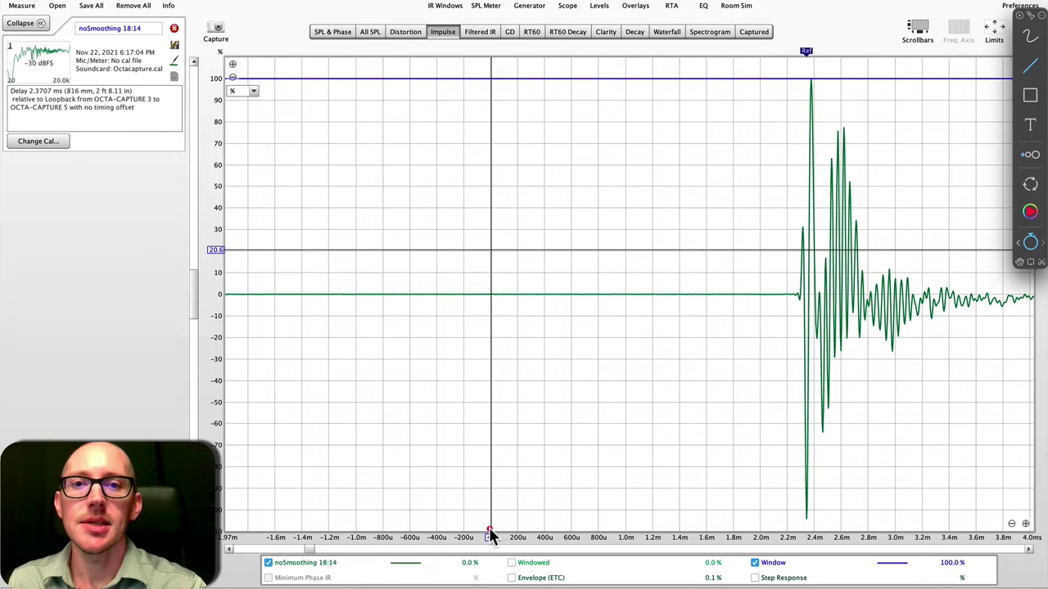
mouse_move(491, 530)
mouse_down()
mouse_move(479, 291)
mouse_move(494, 156)
mouse_move(489, 67)
mouse_up()
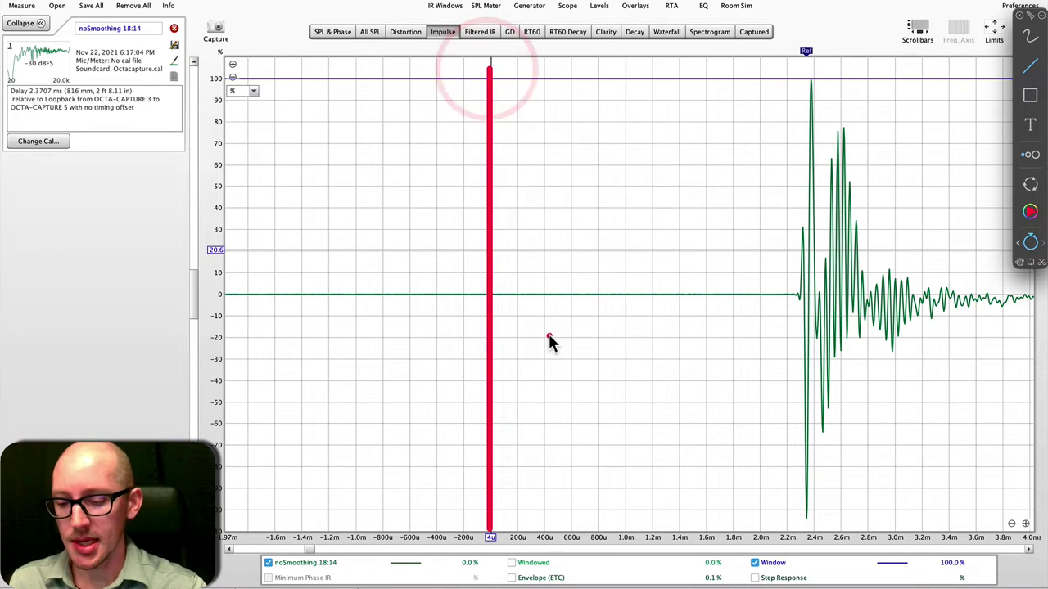
Annotate earlier/later time arrows and a line at the impulse peak near 2.37 ms
drag(474, 201, 304, 205)
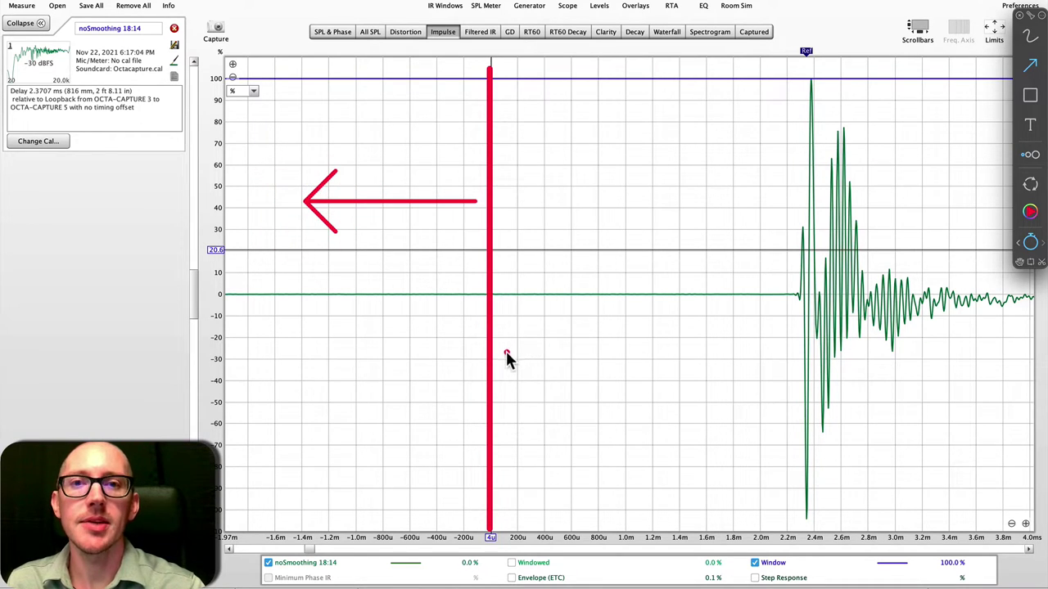
drag(506, 354, 663, 355)
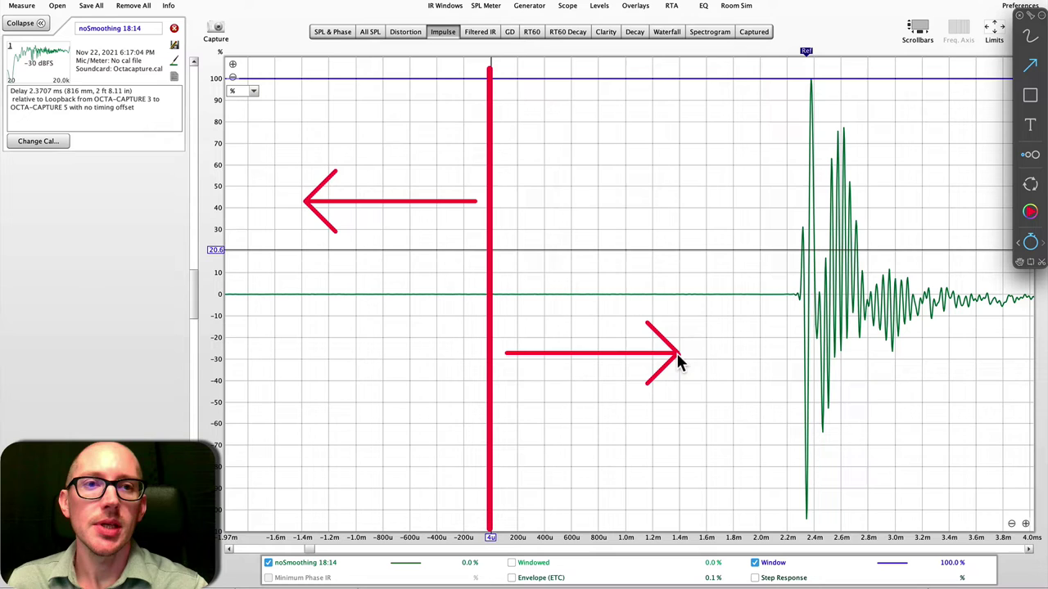
click(738, 299)
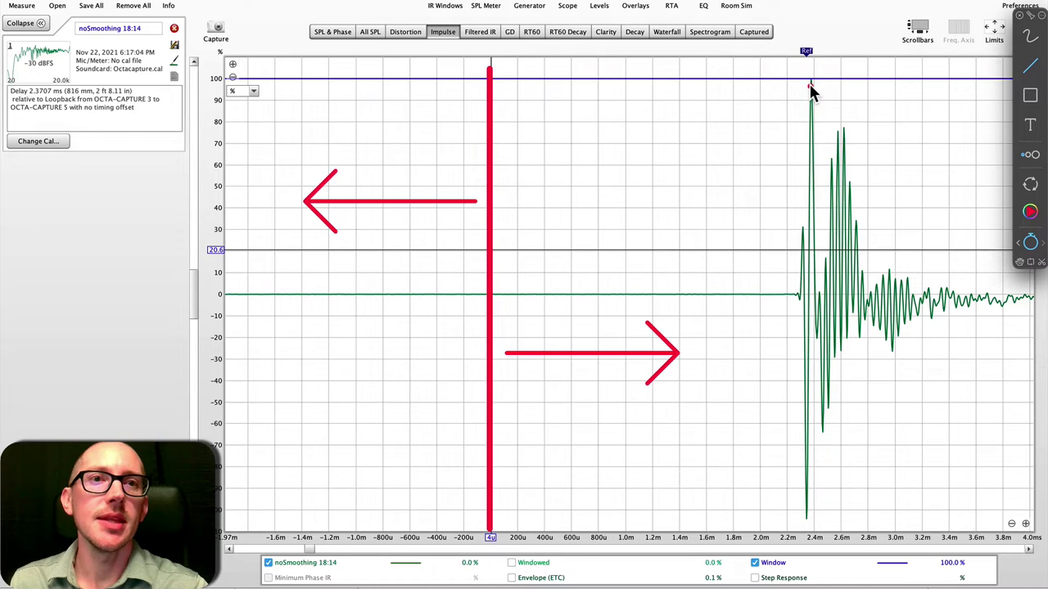
drag(809, 84, 812, 517)
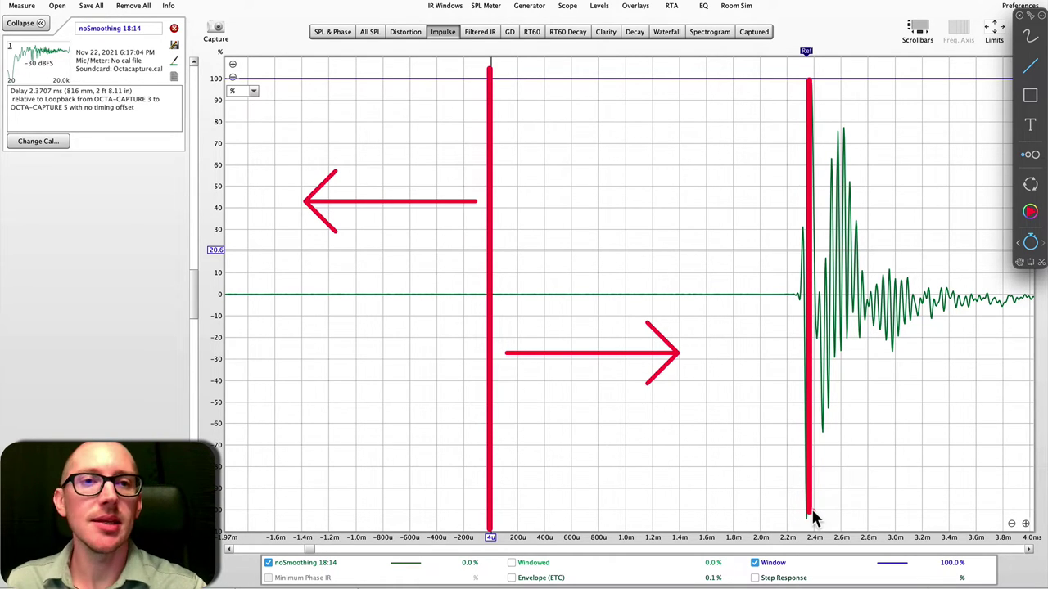
Clear the annotations and open the Offset t=0 adjustment from the impulse Controls
key(Escape)
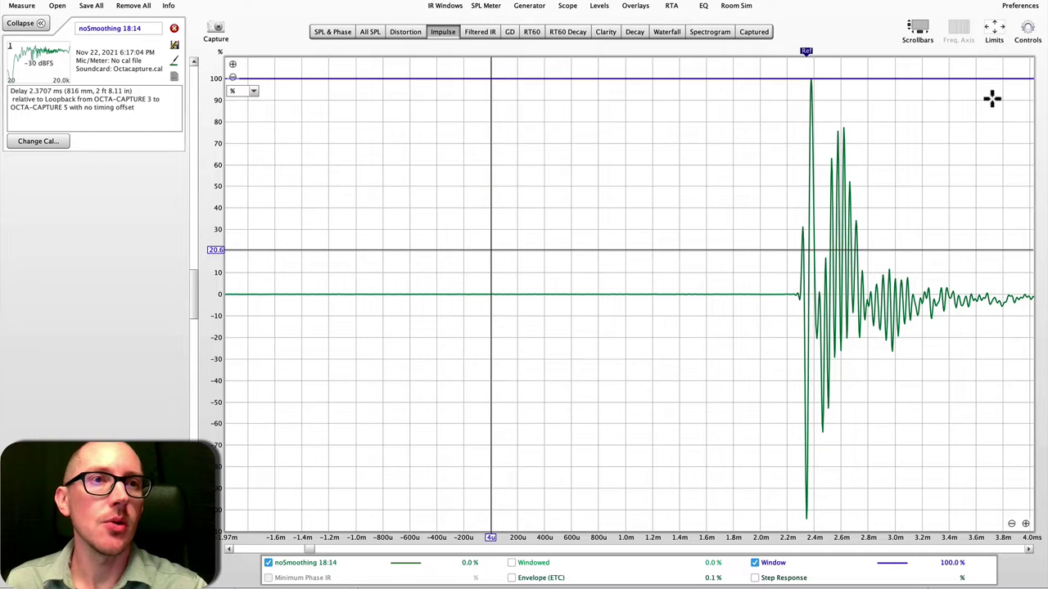
click(1033, 39)
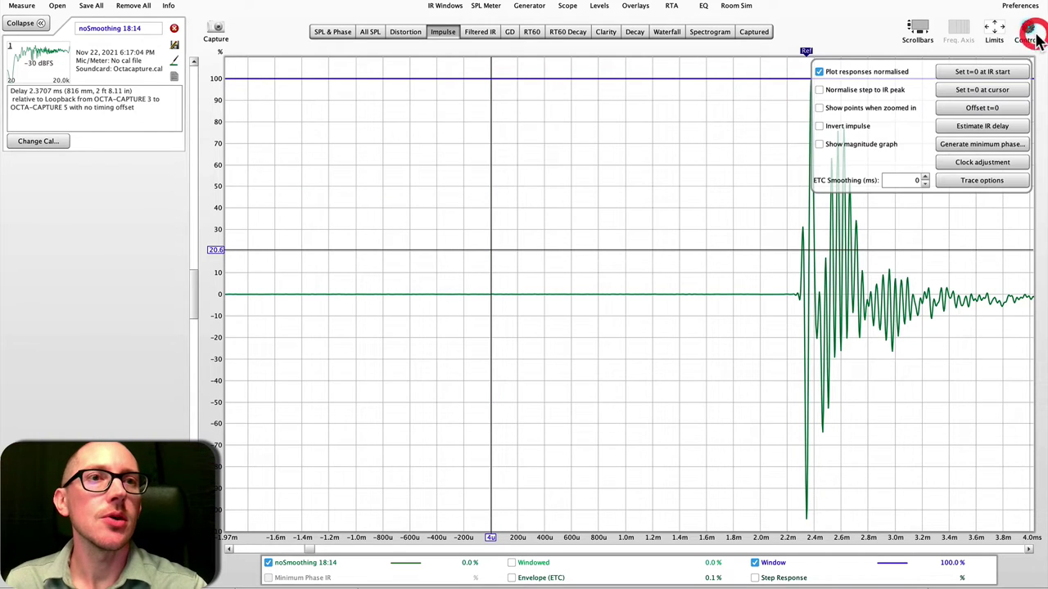
click(997, 107)
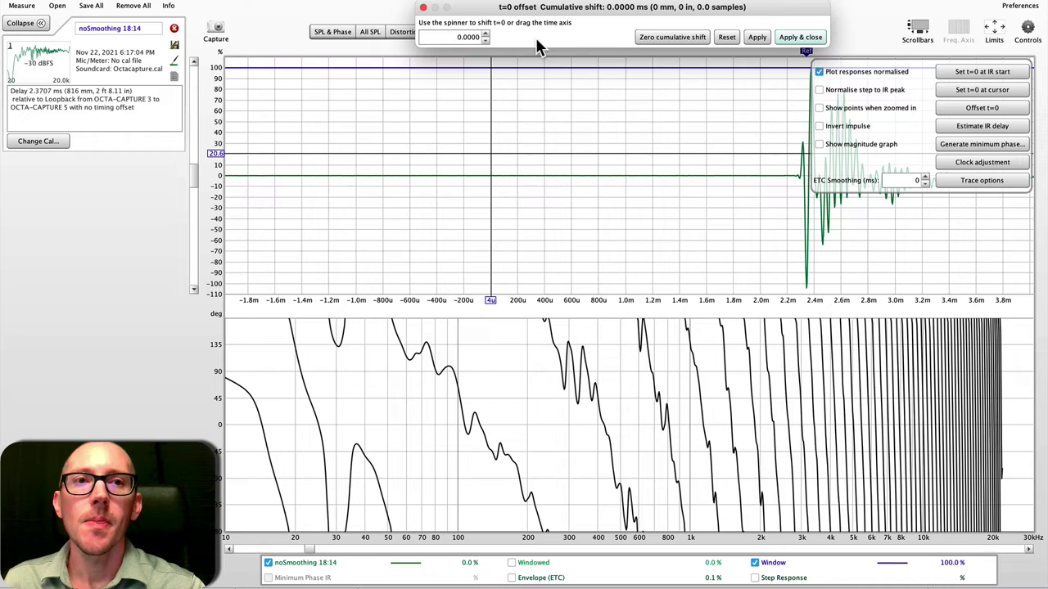
click(1027, 33)
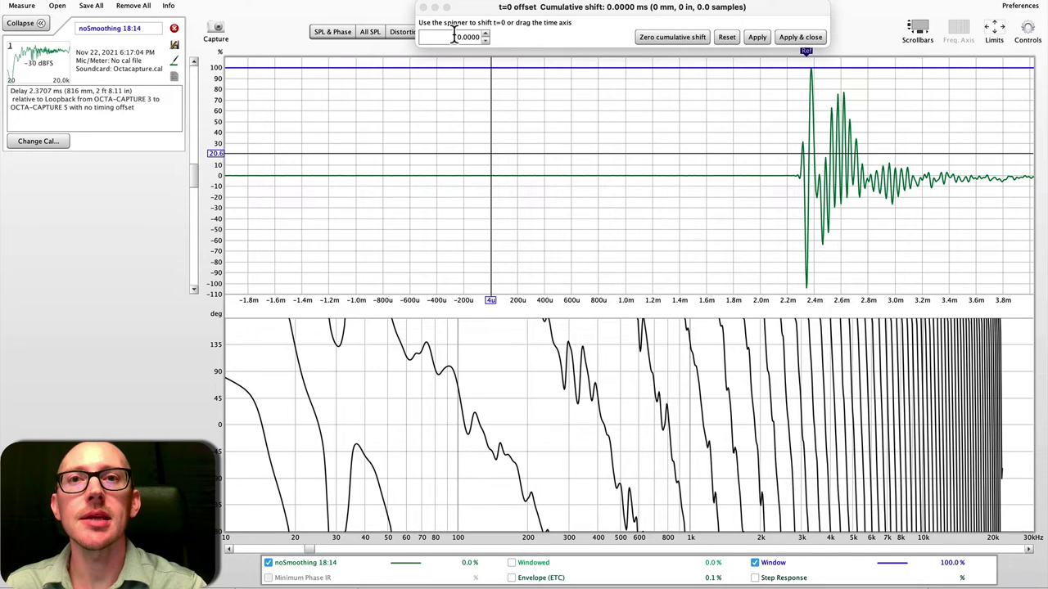
Enter a trial t=0 offset of 2.34 ms
drag(454, 36, 479, 34)
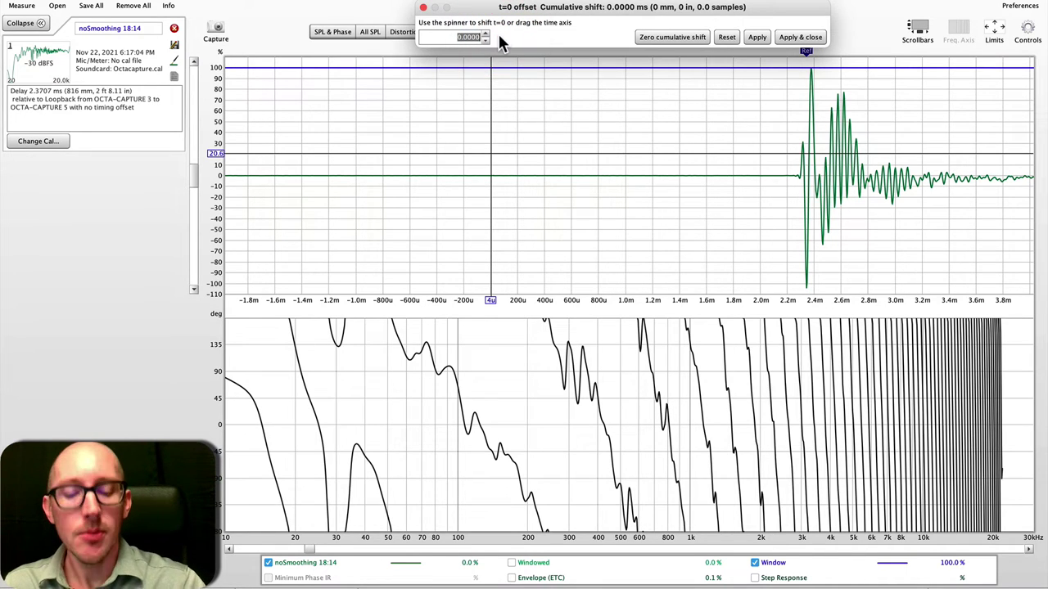
text(2.34)
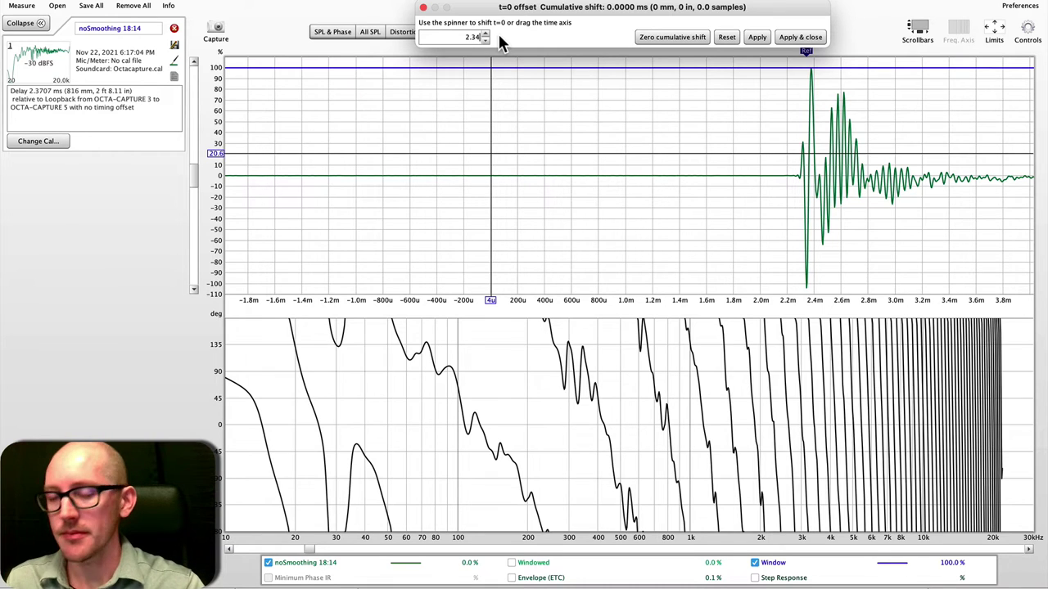
key(Return)
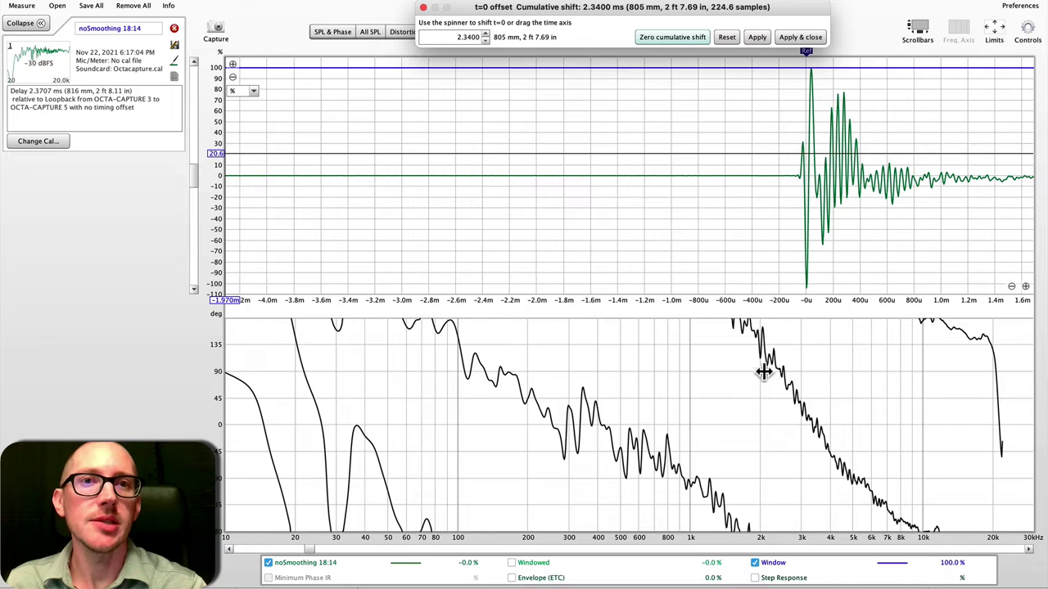
Reset the t=0 offset to 0 and close the adjustment
click(491, 37)
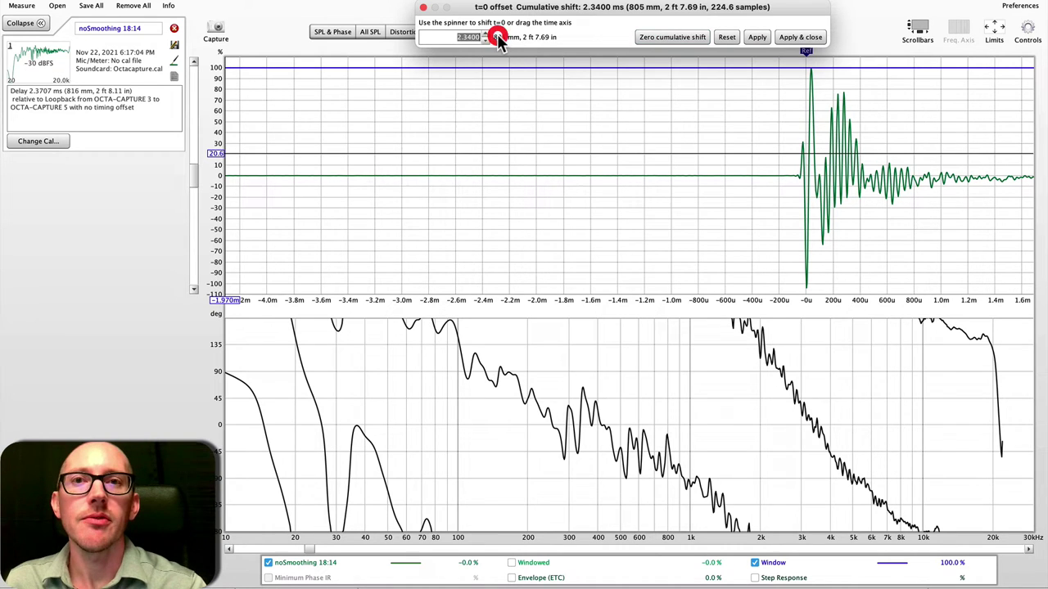
text(0)
key(Return)
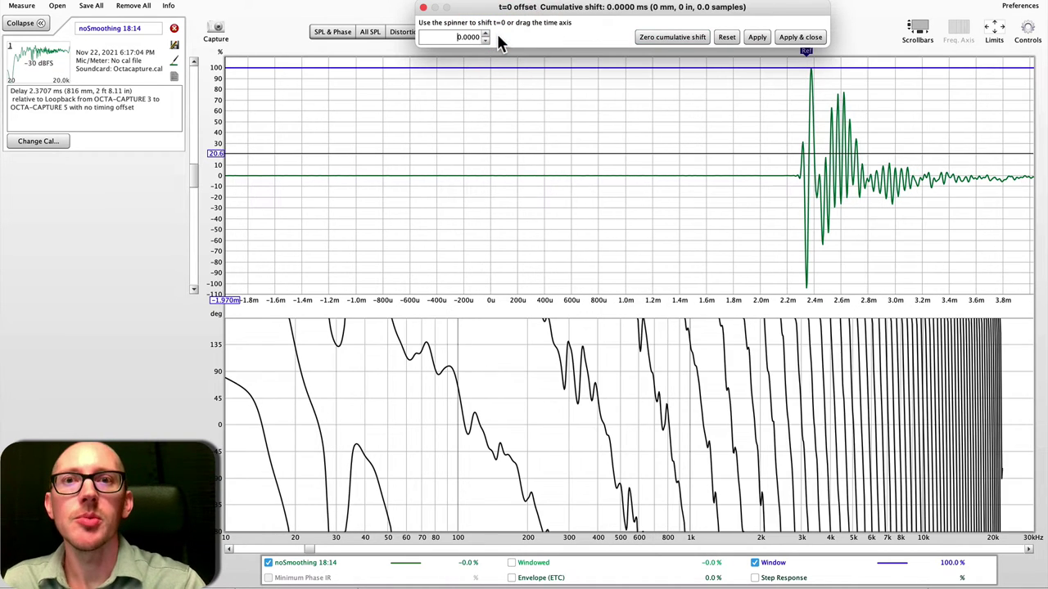
click(423, 8)
Estimate the IR delay (2.3669 ms) and choose 'Shift and update timing offset'
click(1027, 29)
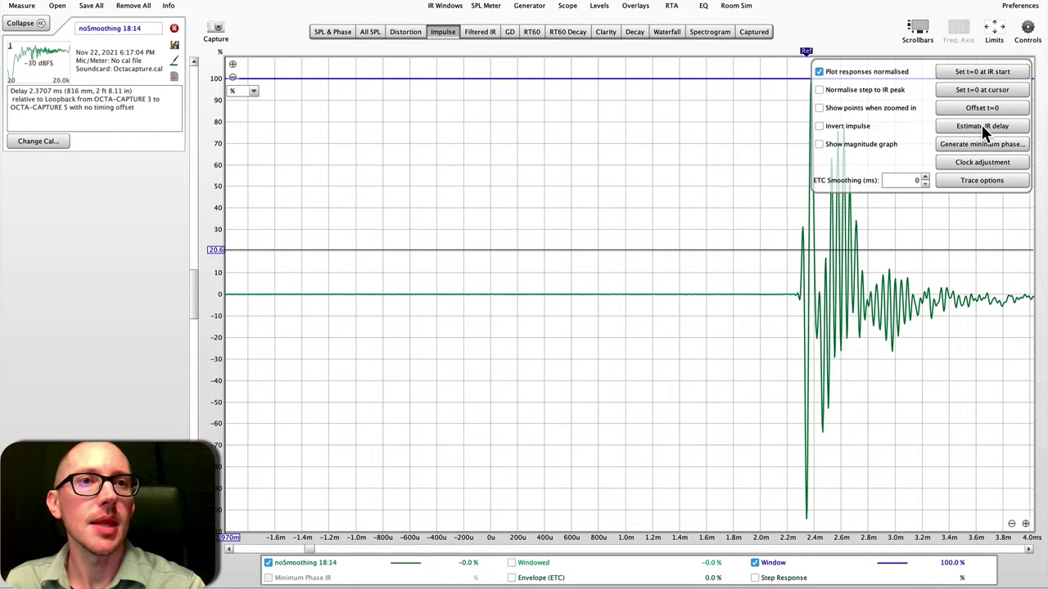
click(982, 126)
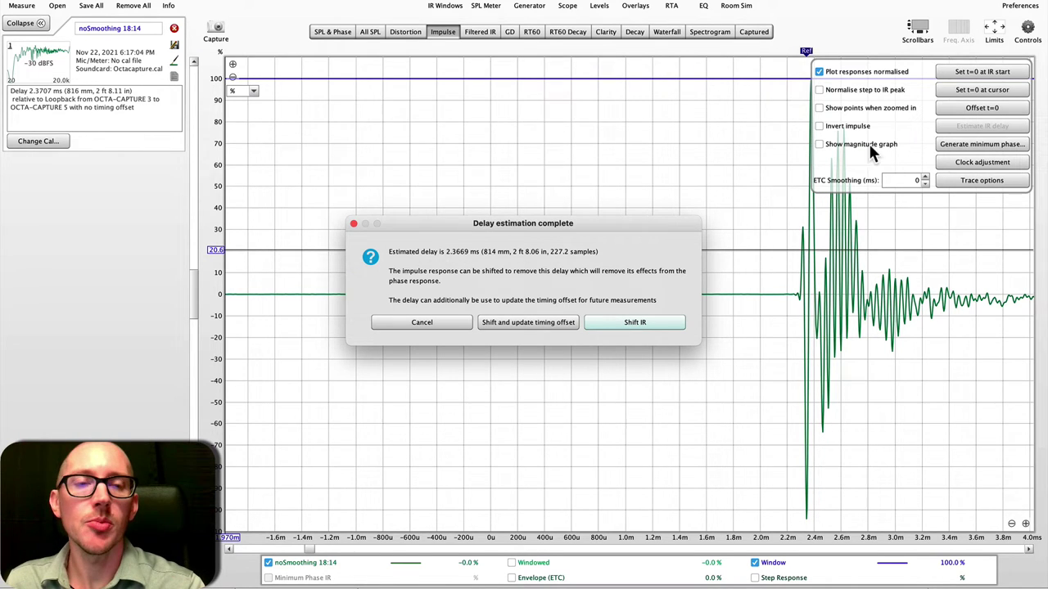
click(527, 323)
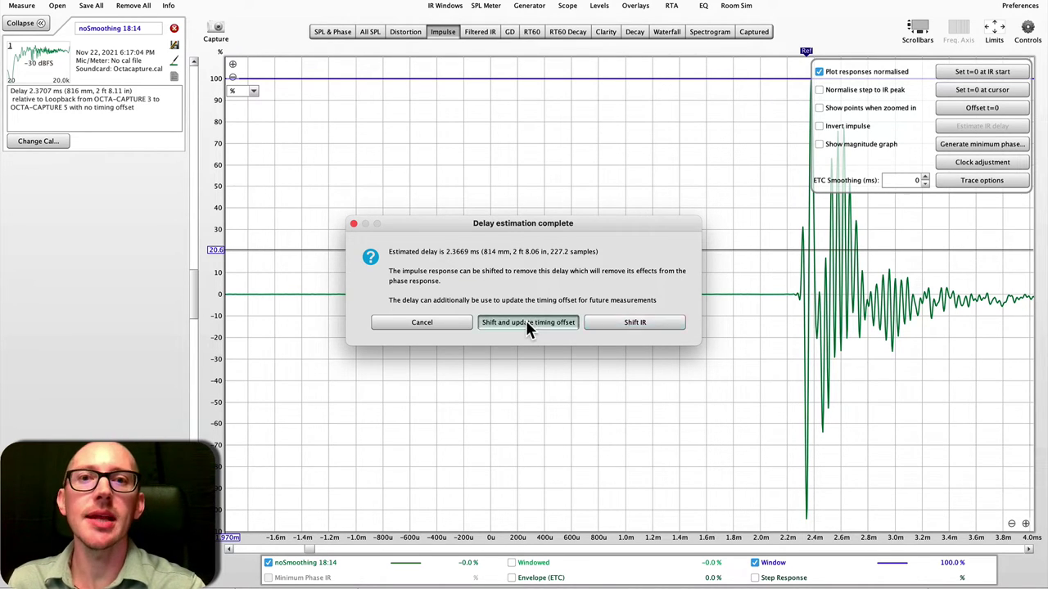
Confirm the Timing offset shows 2.3669 ms, then place the readout on the impulse peak at 0 ms
key(ctrl+m)
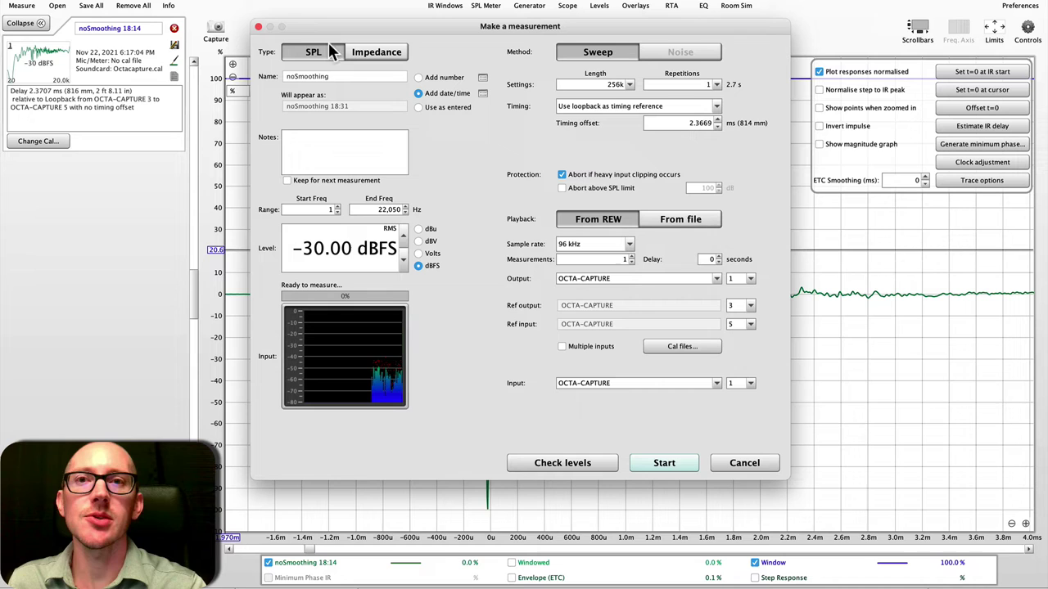
click(257, 26)
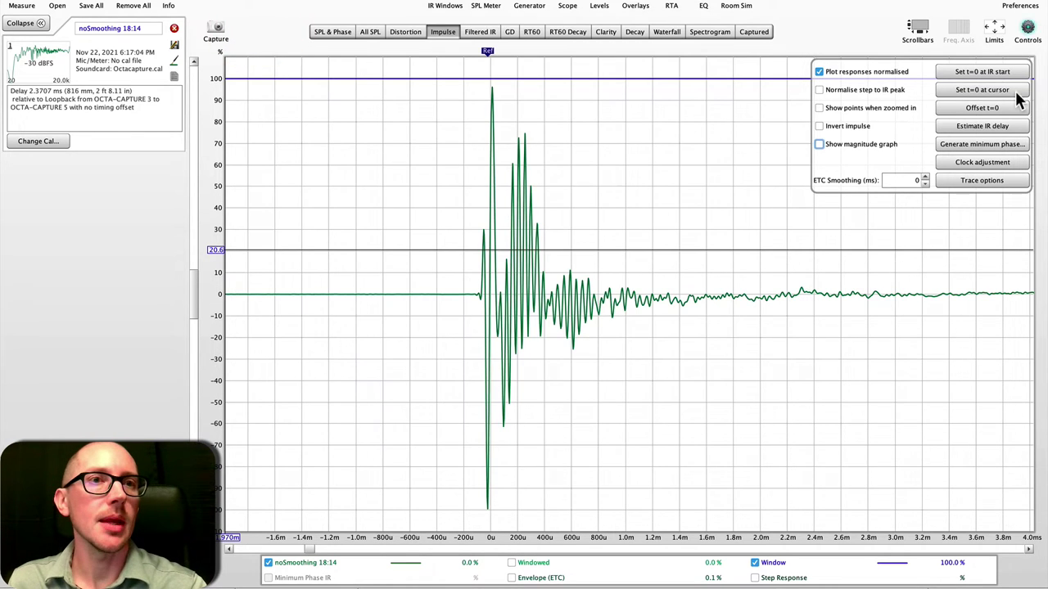
click(1000, 107)
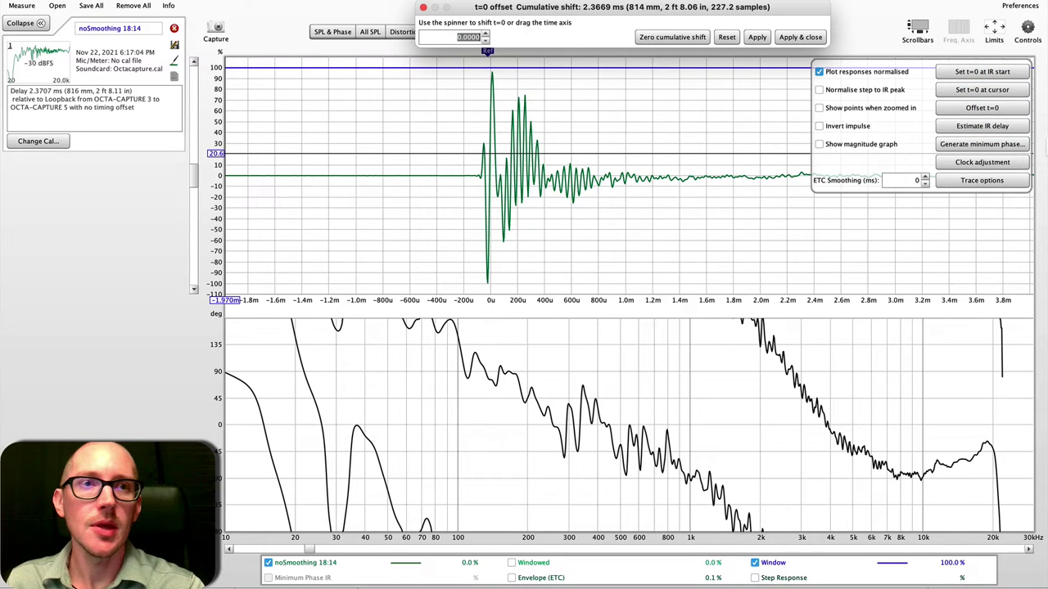
click(1026, 36)
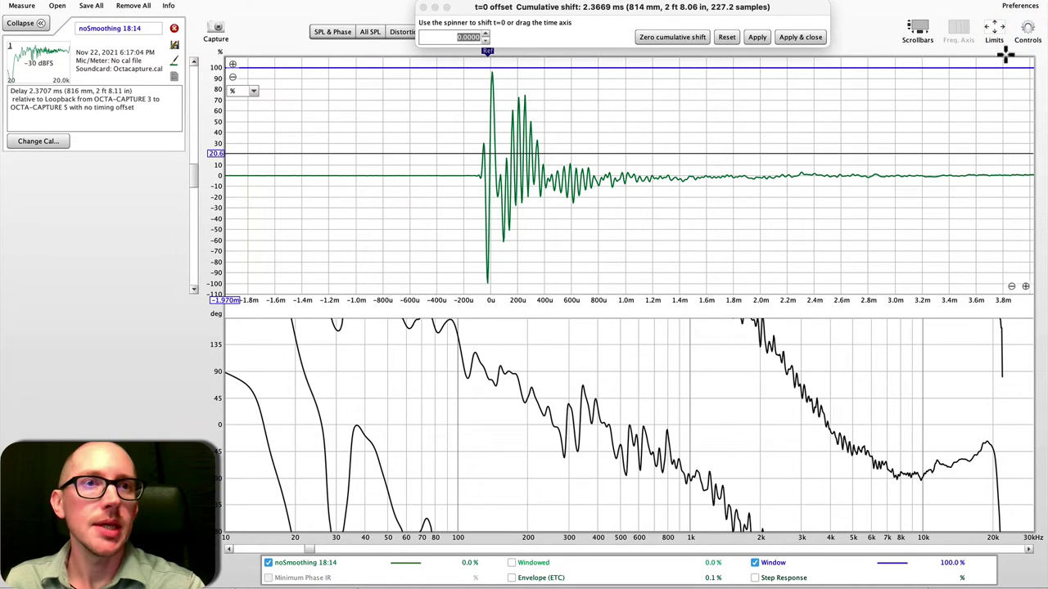
click(424, 7)
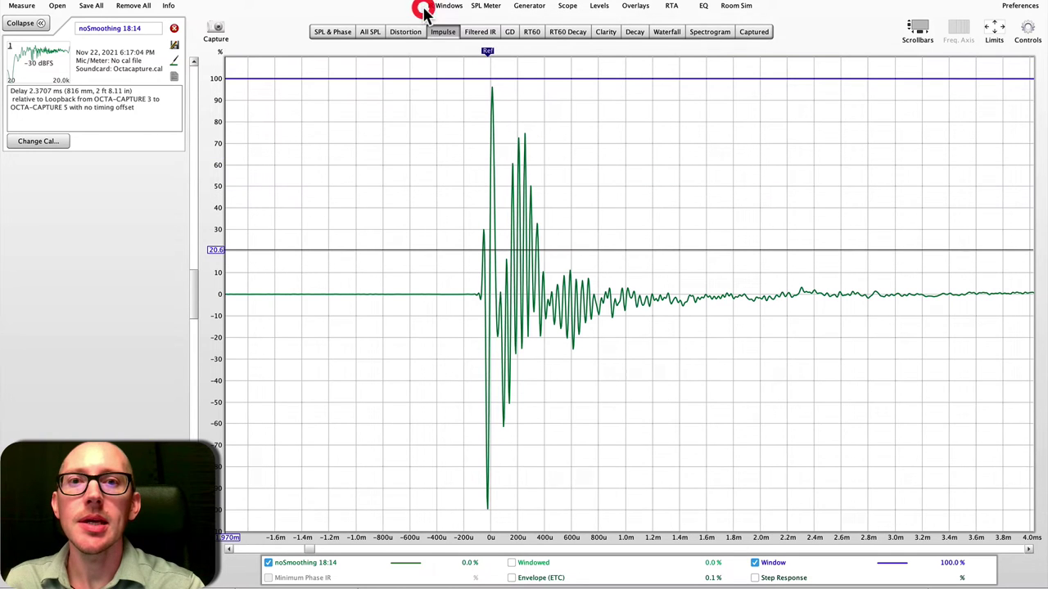
click(491, 429)
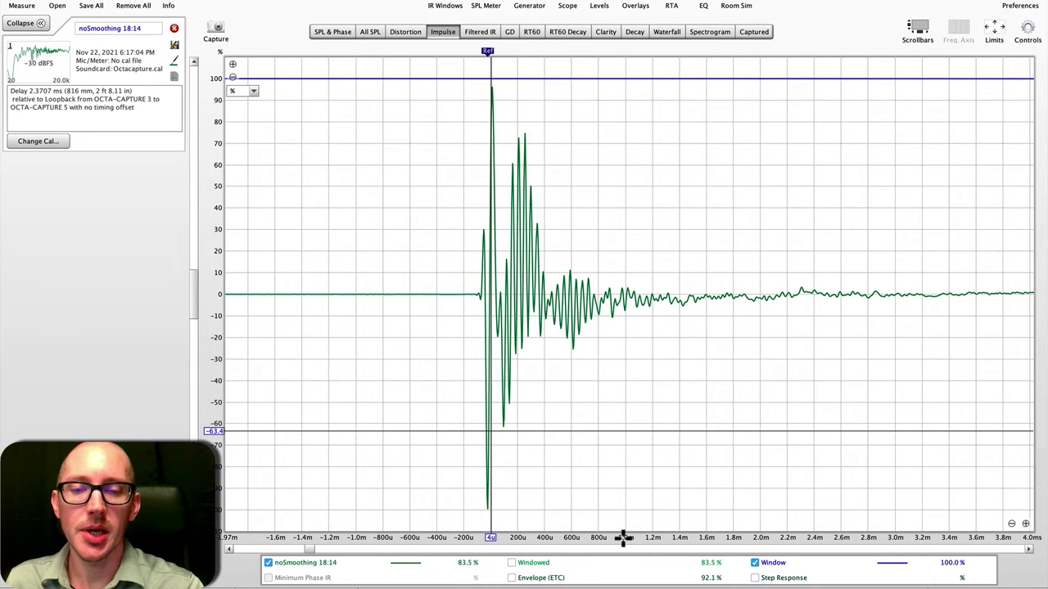
key(ctrl+alt+d)
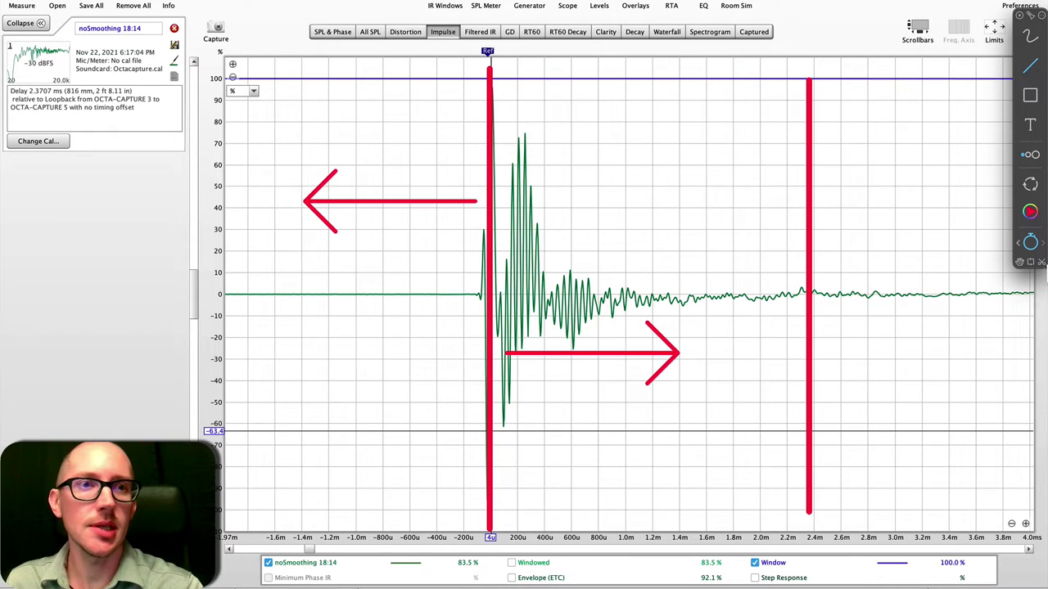
click(1040, 263)
click(807, 274)
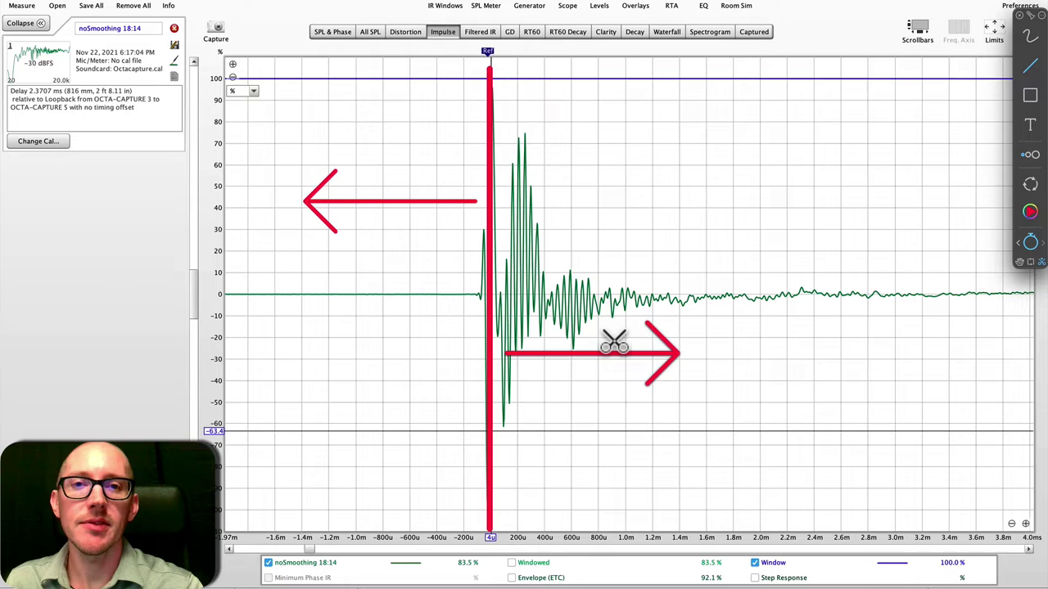
key(Escape)
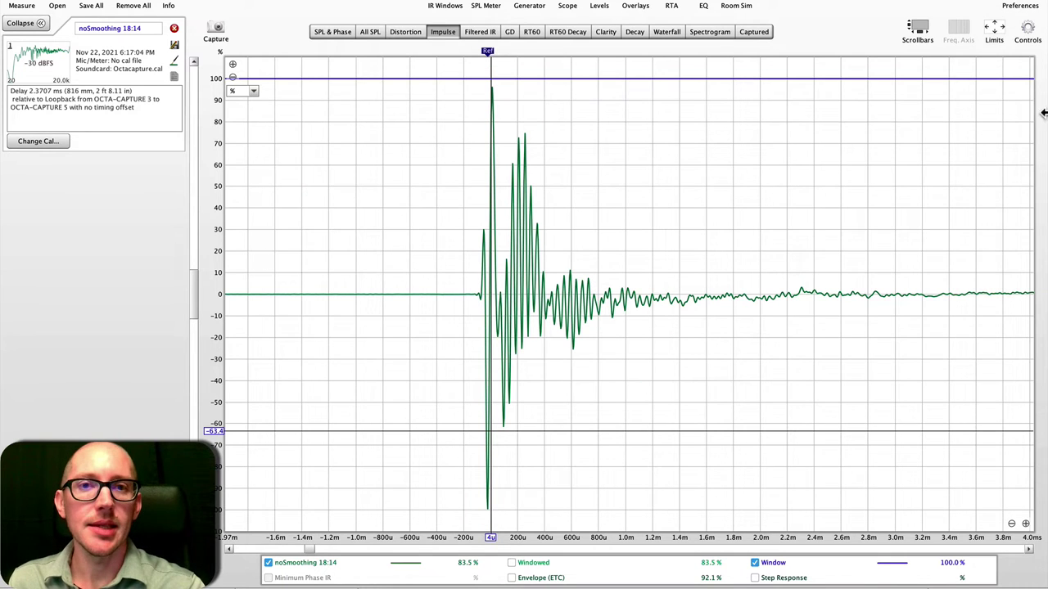
Open the Offset t=0 adjustment showing the 2.3669 ms shift and start annotating the phase
click(1025, 37)
click(980, 109)
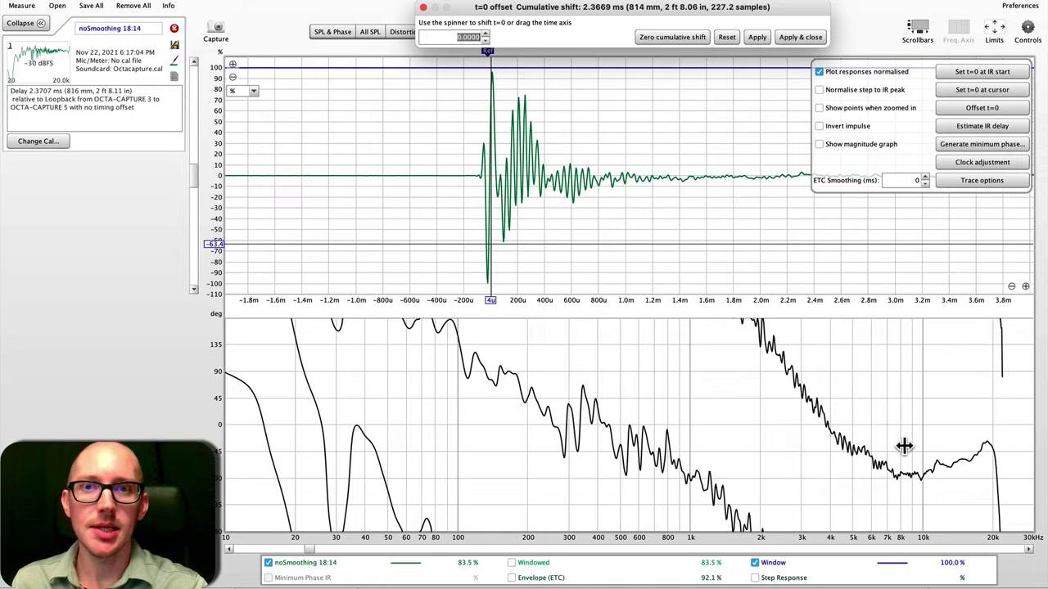
key(ctrl+shift+a)
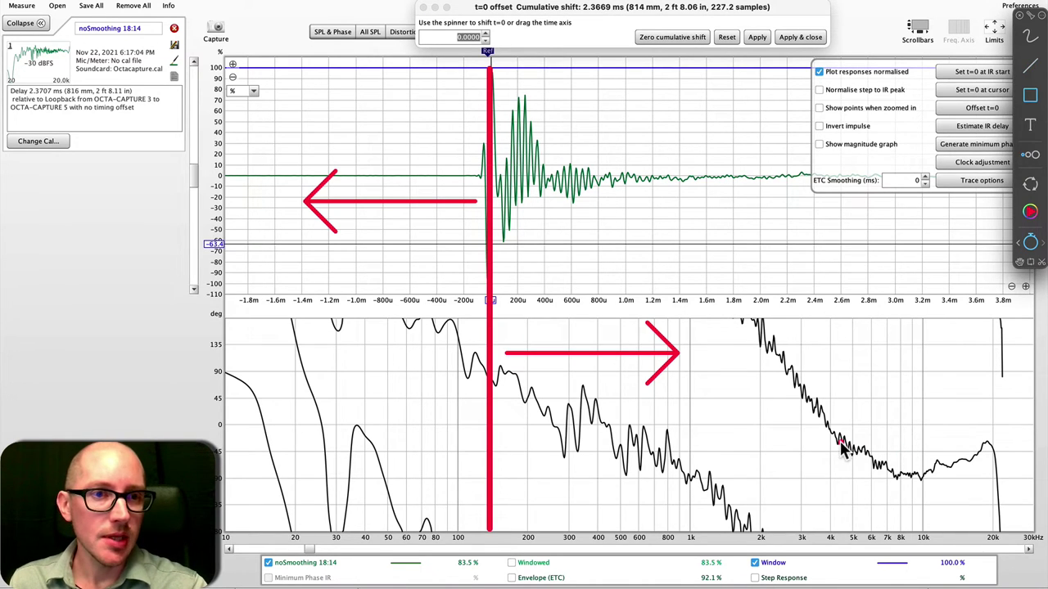
drag(874, 462, 954, 486)
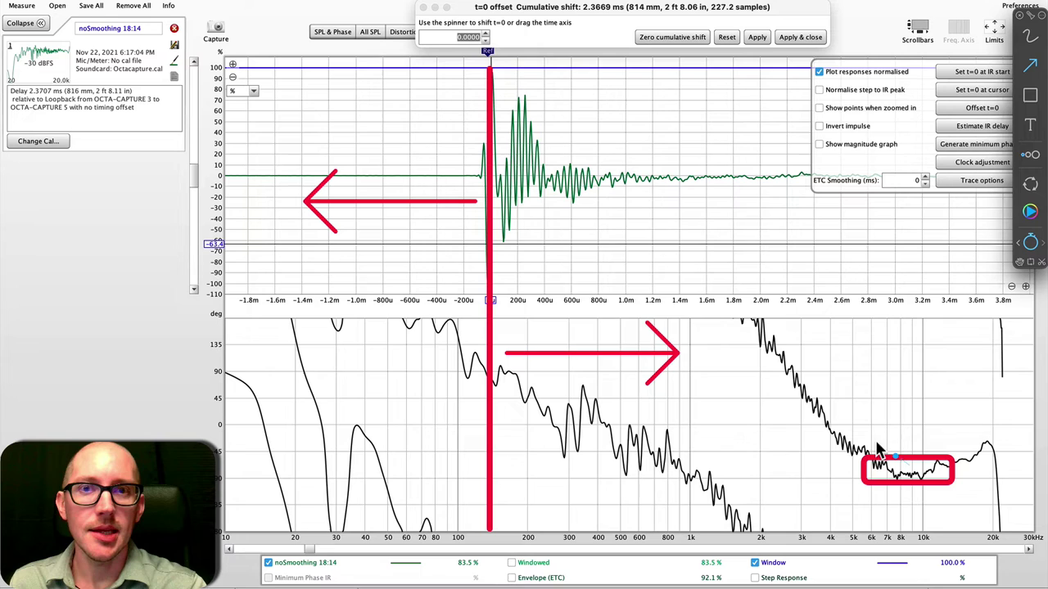
mouse_move(912, 468)
mouse_down()
mouse_move(512, 228)
mouse_move(489, 229)
mouse_up()
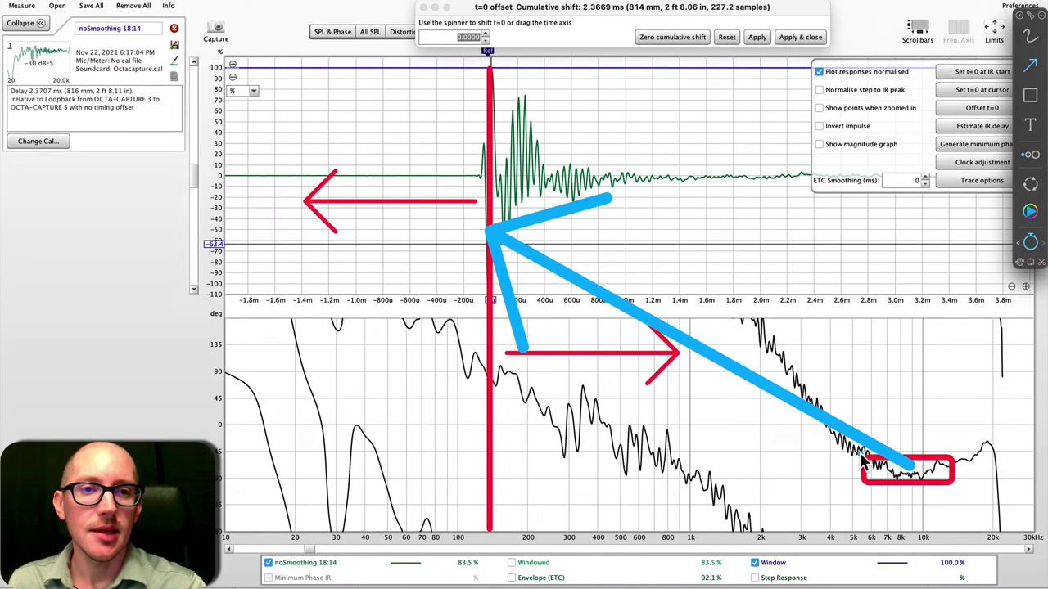
drag(866, 463, 770, 340)
Draw boxes and arrows over the phase curves beneath the impulse, then clear them
key(super+z)
key(r)
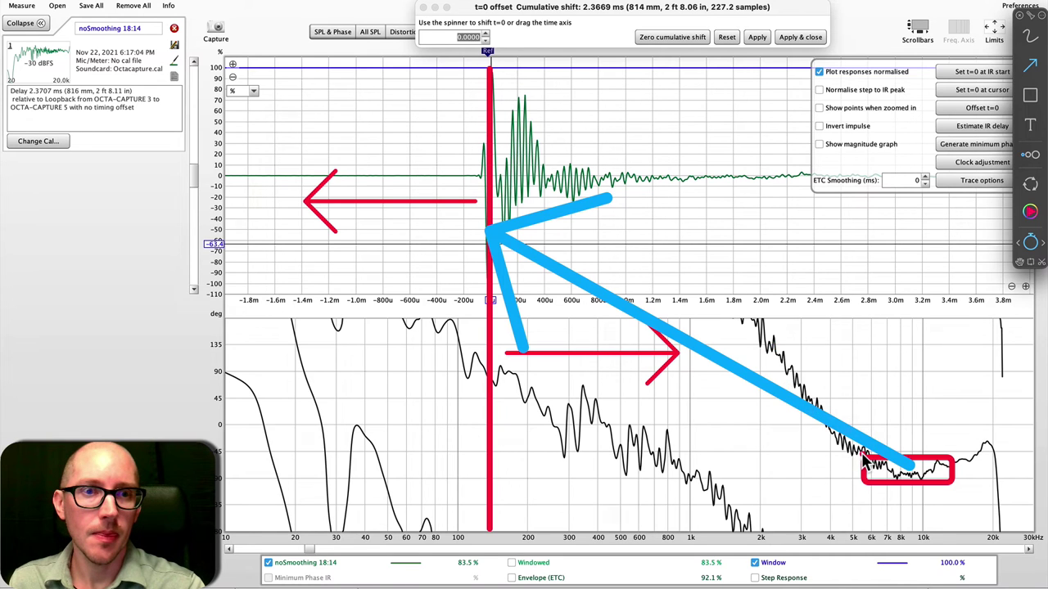
drag(866, 460, 754, 320)
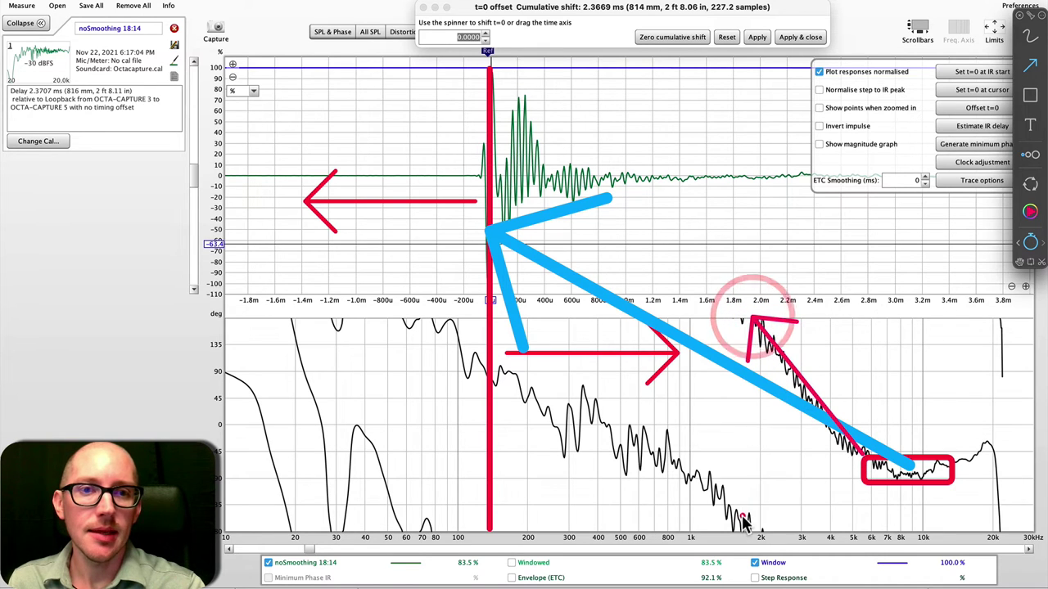
drag(741, 514, 541, 398)
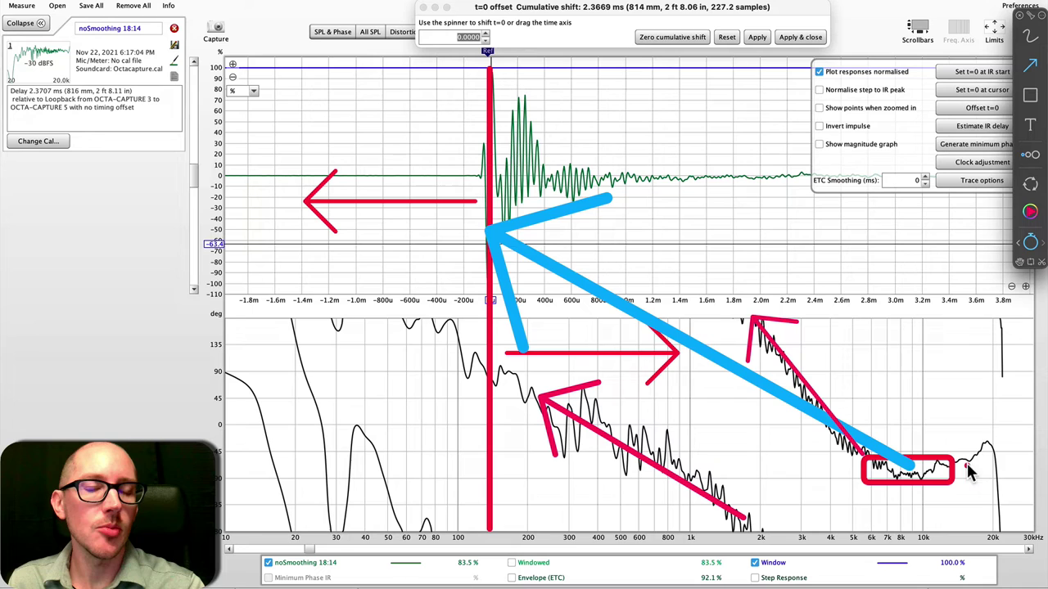
mouse_move(969, 465)
mouse_down()
mouse_move(1005, 434)
mouse_move(1015, 405)
mouse_up()
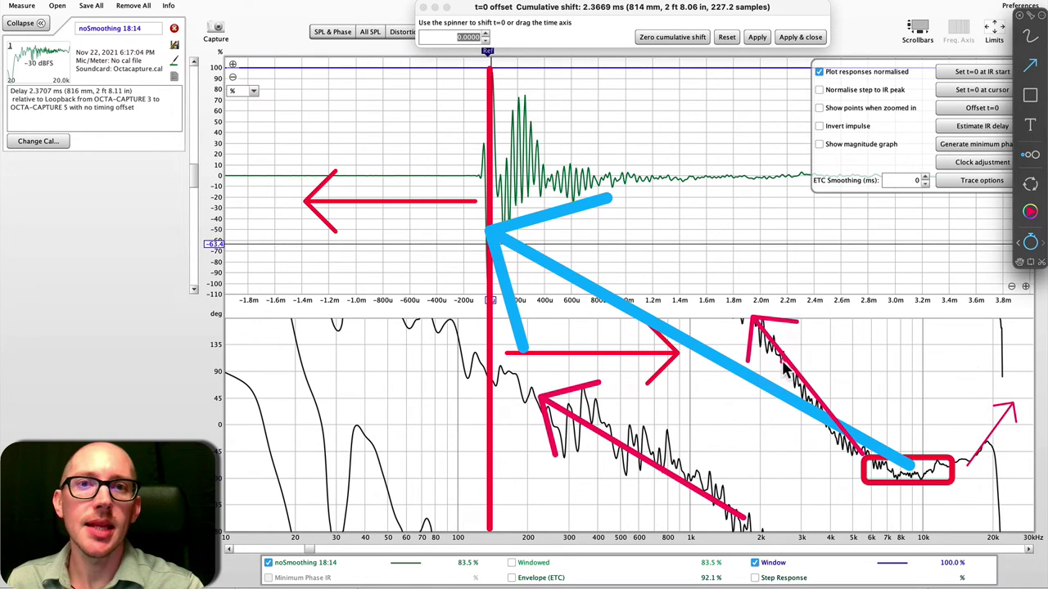
drag(787, 372, 549, 162)
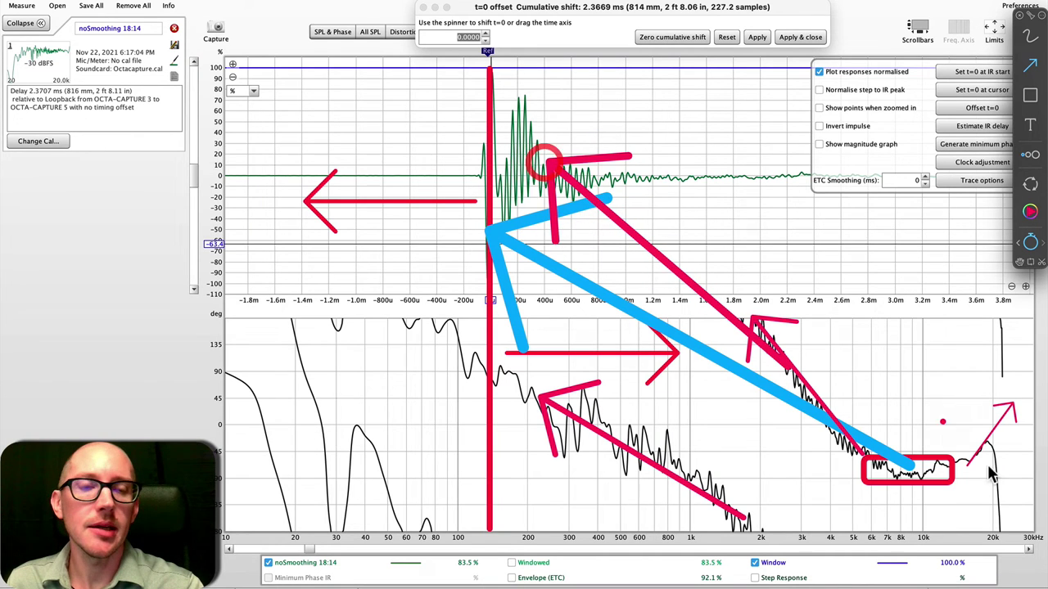
mouse_move(975, 434)
mouse_down()
mouse_move(437, 148)
mouse_move(446, 181)
mouse_move(428, 155)
mouse_move(409, 170)
mouse_up()
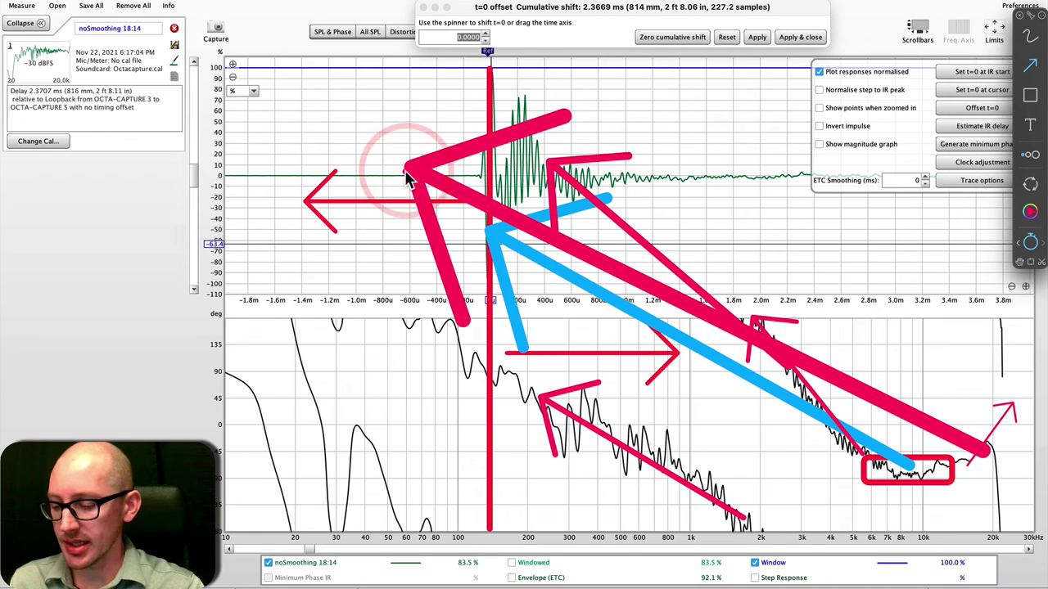
key(Escape)
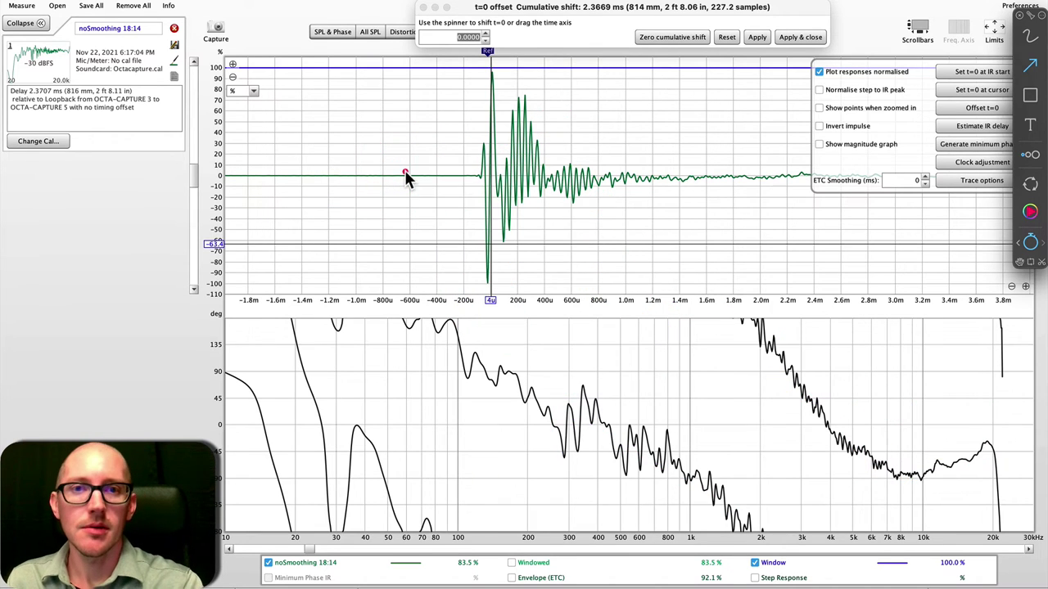
Step the t=0 offset up to 0.0450 ms, giving a 2.4119 ms cumulative shift
click(486, 41)
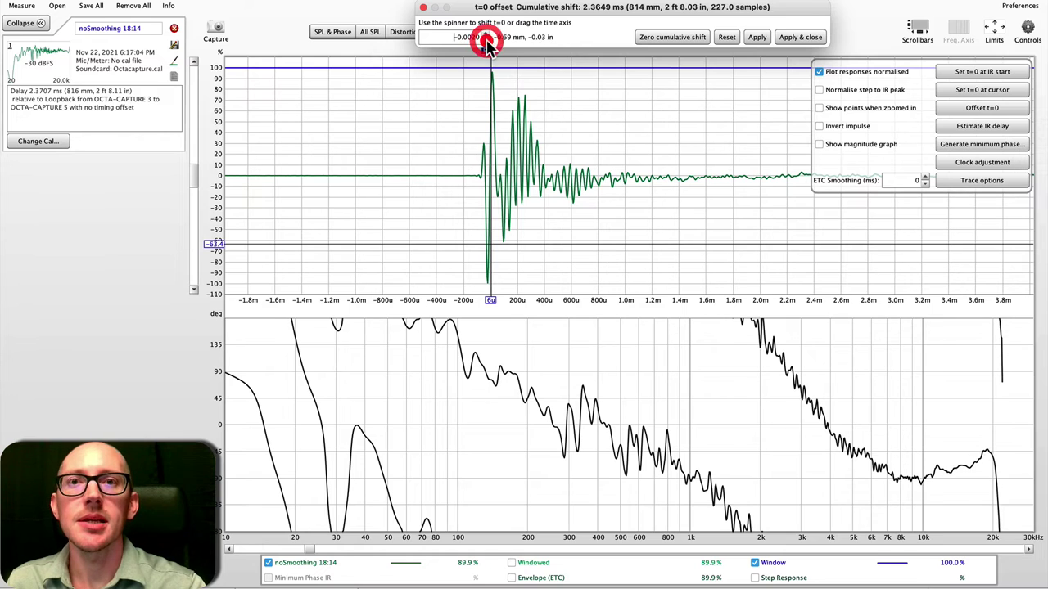
click(486, 41)
click(485, 37)
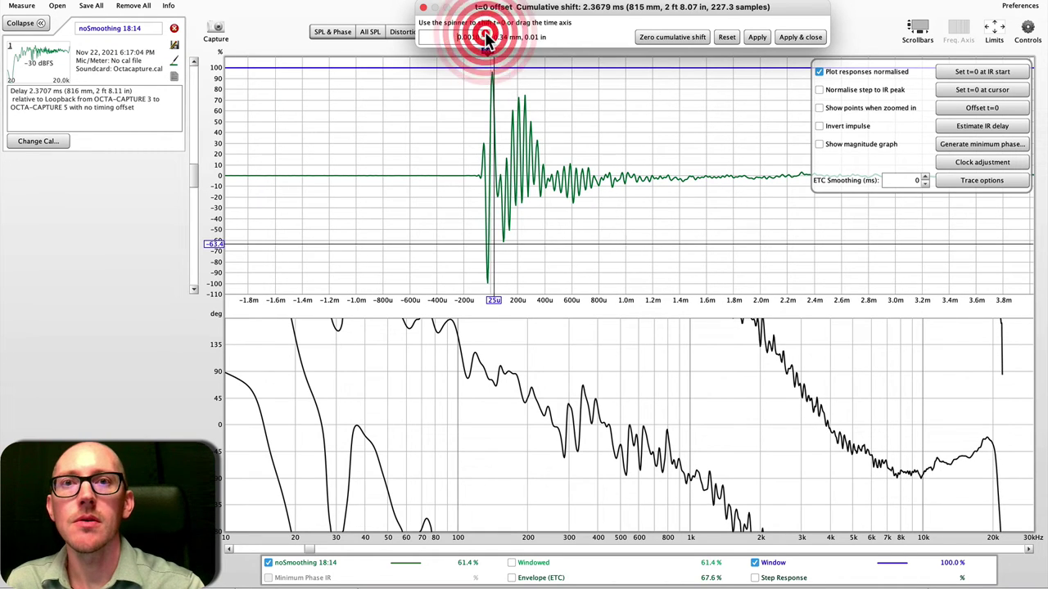
click(486, 37)
click(486, 37)
click(486, 37)
click(486, 37)
click(486, 37)
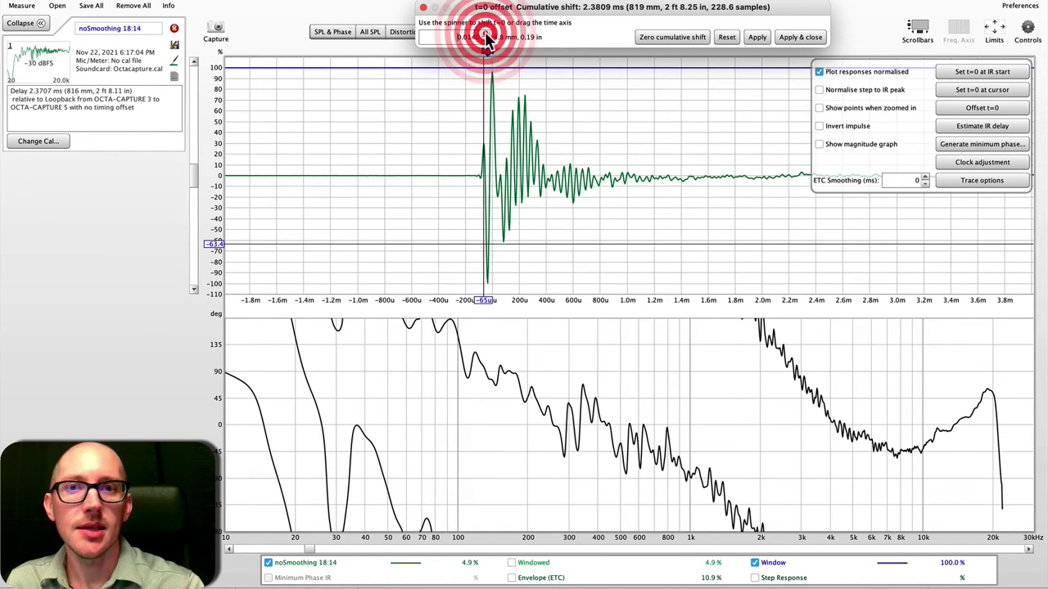
click(486, 36)
click(485, 37)
click(486, 37)
click(486, 37)
click(485, 37)
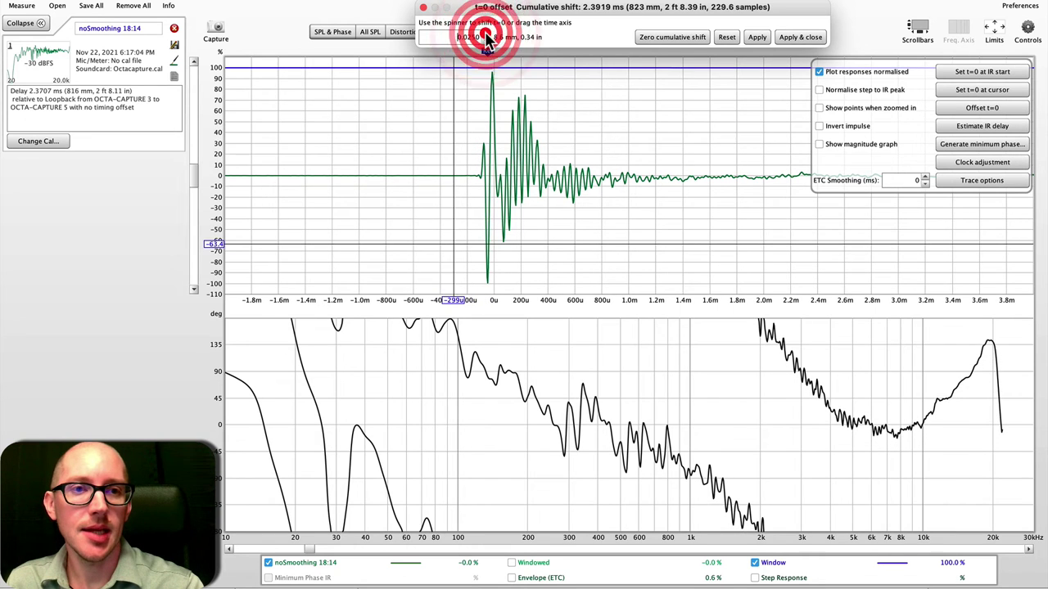
click(485, 37)
click(486, 37)
click(485, 37)
click(485, 37)
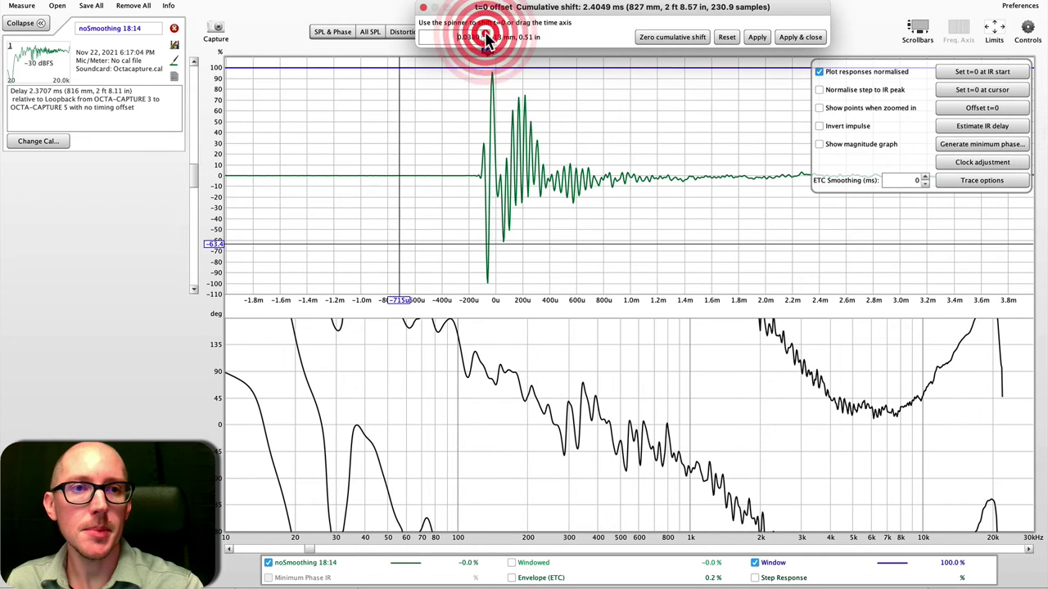
click(485, 37)
click(485, 37)
click(485, 36)
Box the flattened 4–8 kHz phase, arrow the sloping curves, then clear the annotations
key(r)
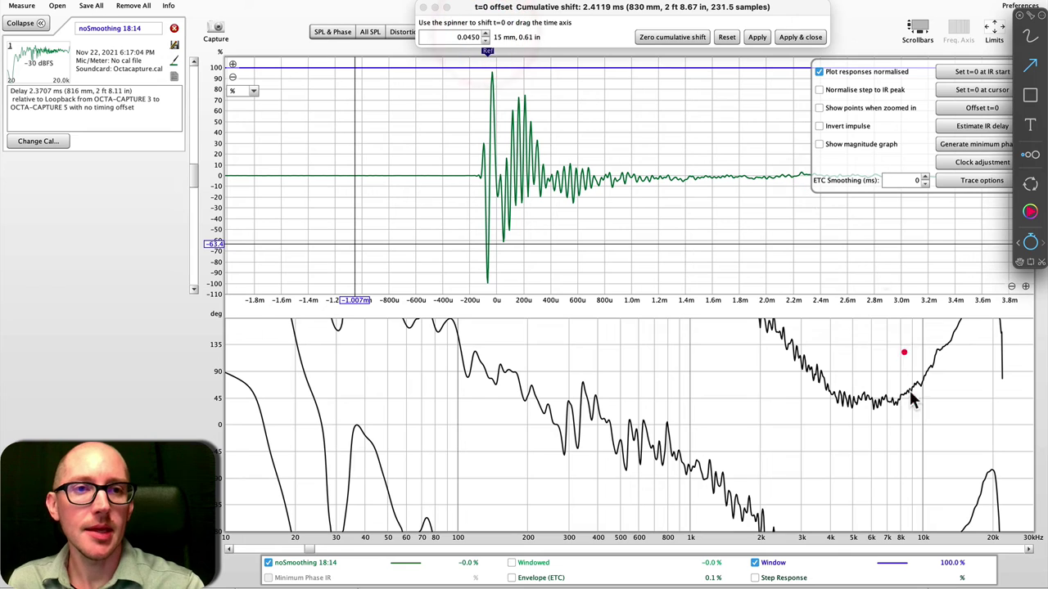
drag(820, 382, 858, 399)
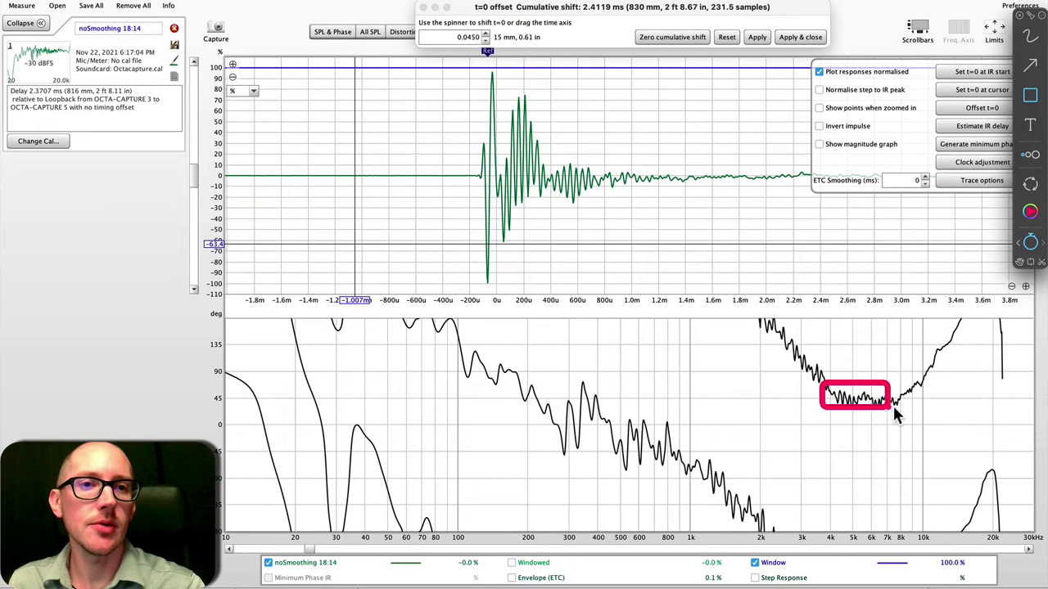
click(918, 408)
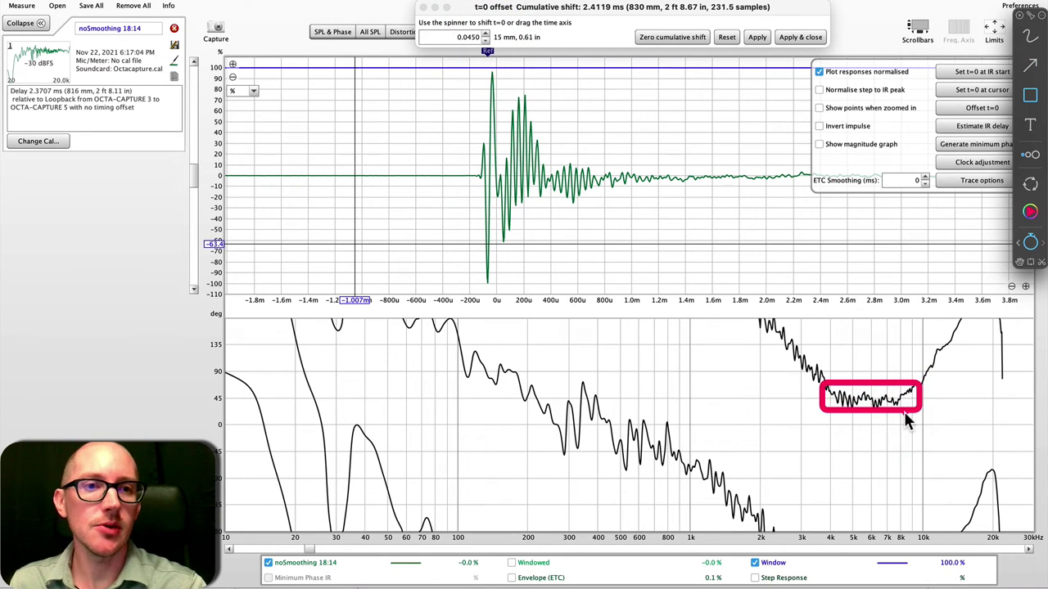
drag(821, 383, 751, 309)
drag(741, 514, 588, 405)
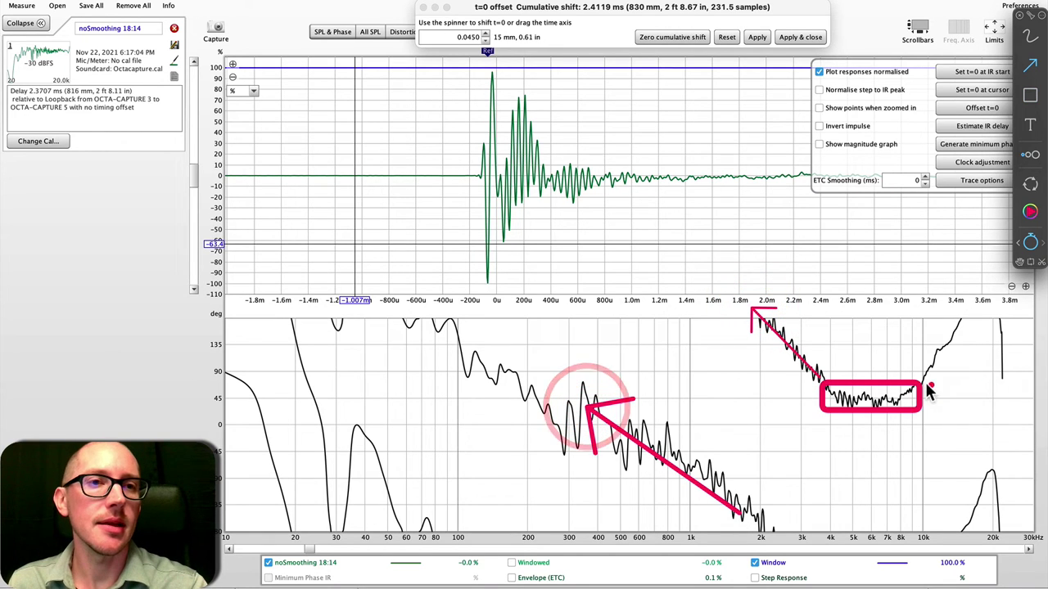
drag(925, 387, 972, 316)
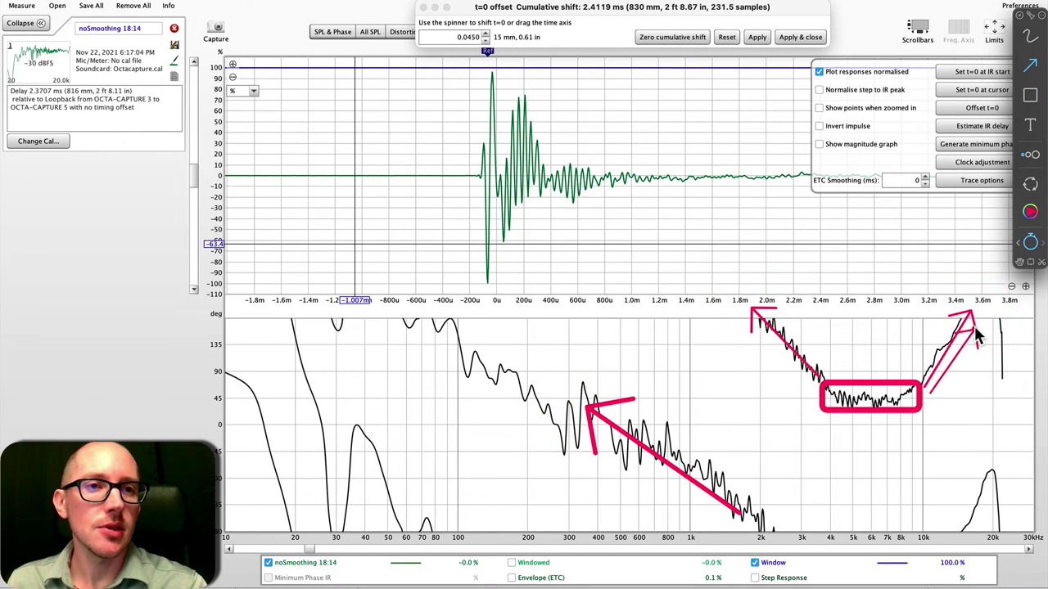
click(974, 328)
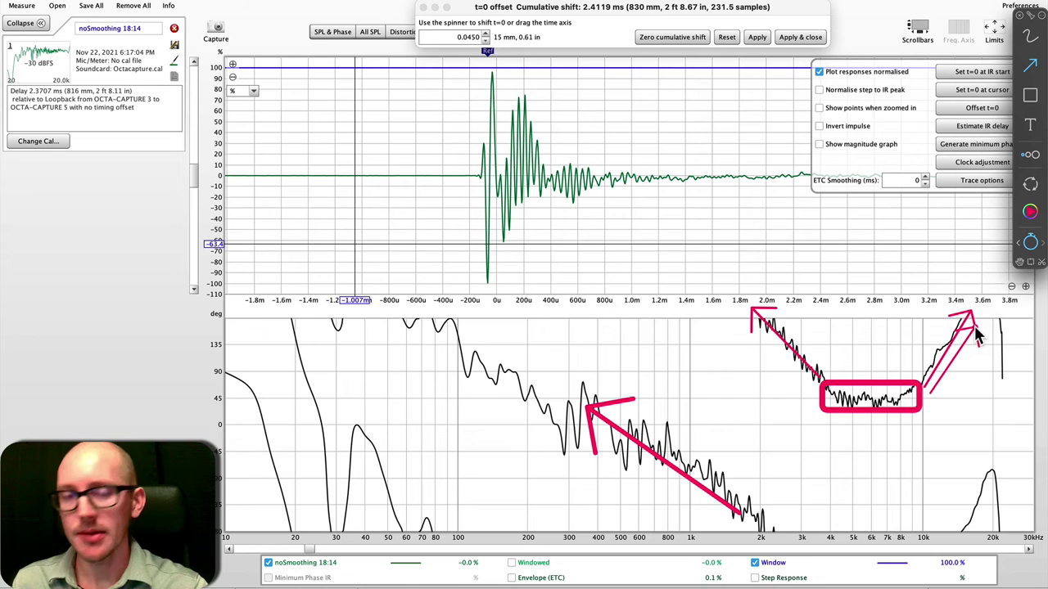
key(Escape)
Enter a 1 ms t=0 offset (cumulative 3.3669 ms) and Apply & close
double_click(461, 37)
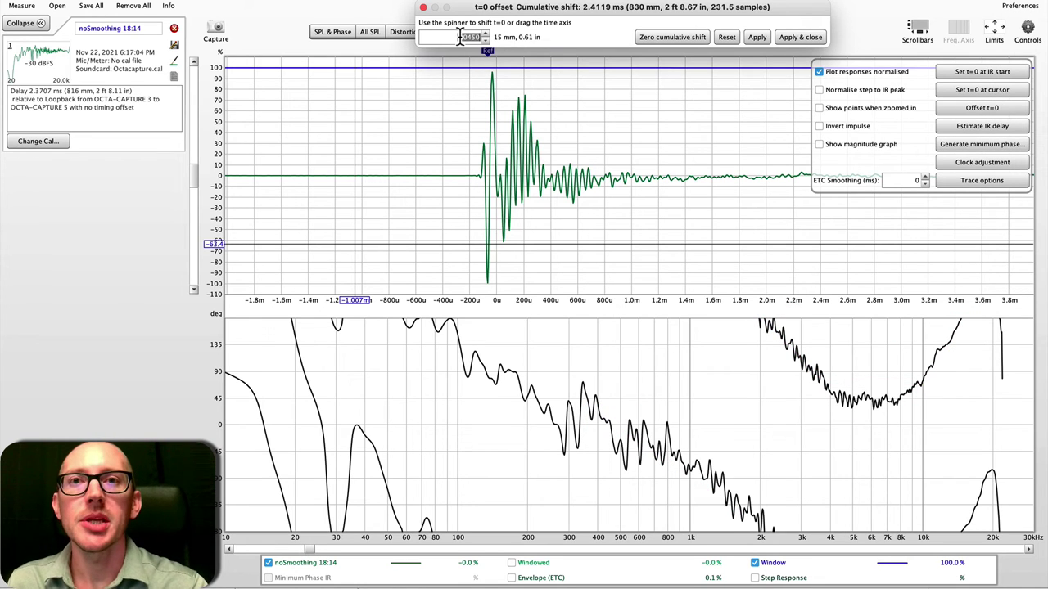
text(1)
key(Return)
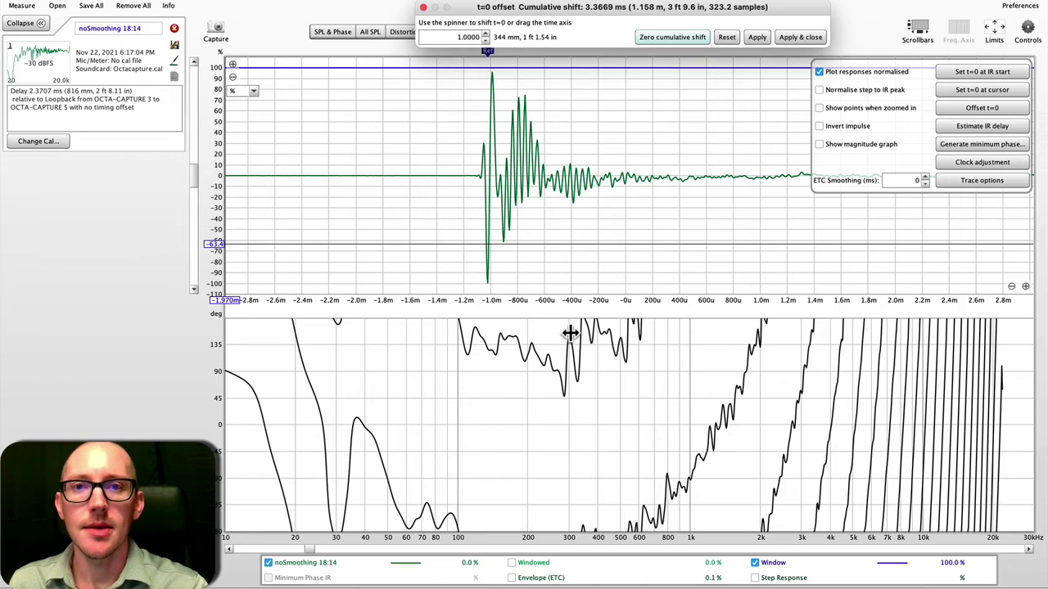
click(802, 38)
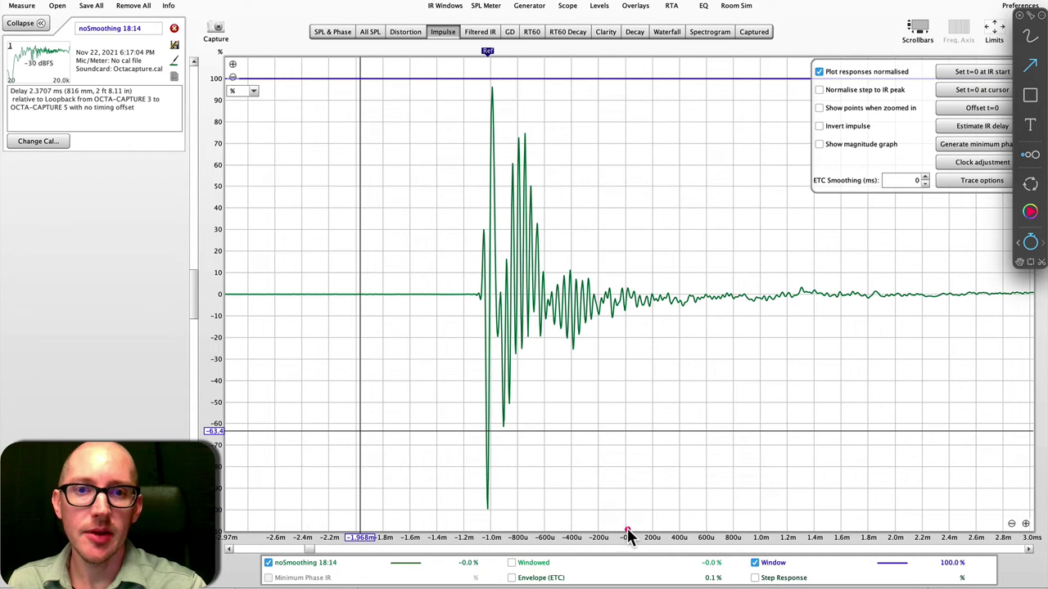
Annotate t=0 with arrows showing the impulse arriving before it, then clear
drag(626, 528, 626, 118)
drag(615, 201, 456, 199)
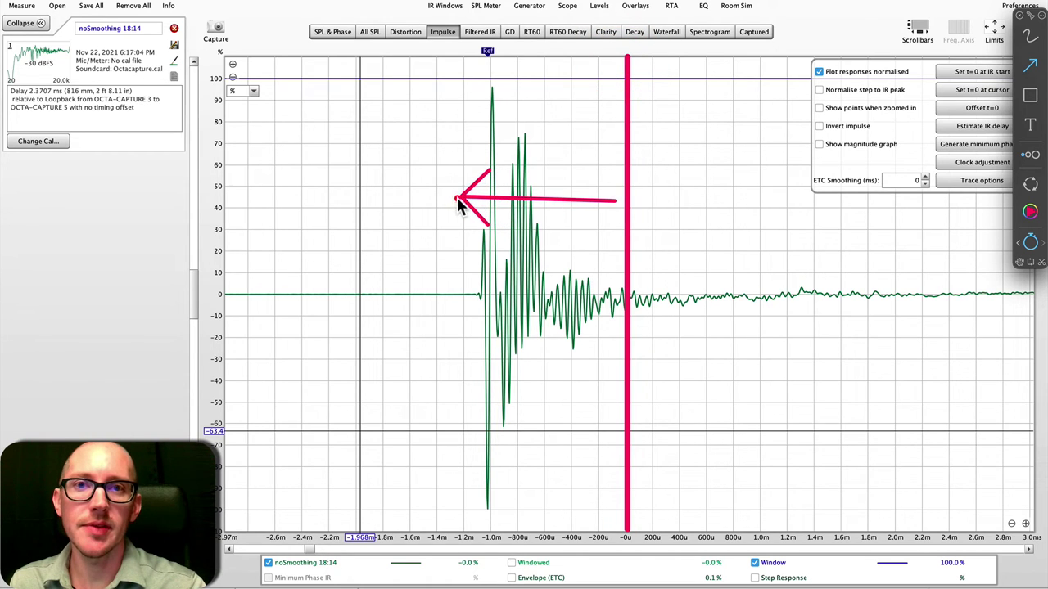
drag(647, 325, 838, 314)
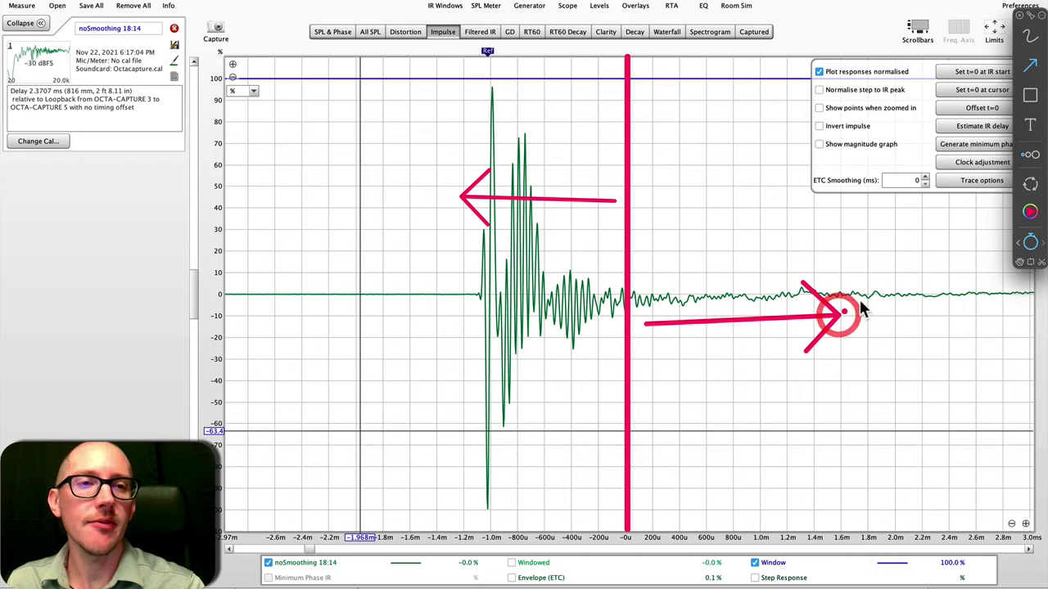
key(Escape)
Reopen Offset t=0 with phase, boxing the wavy 200–500 Hz phase and arrowing the steep wraps
click(994, 113)
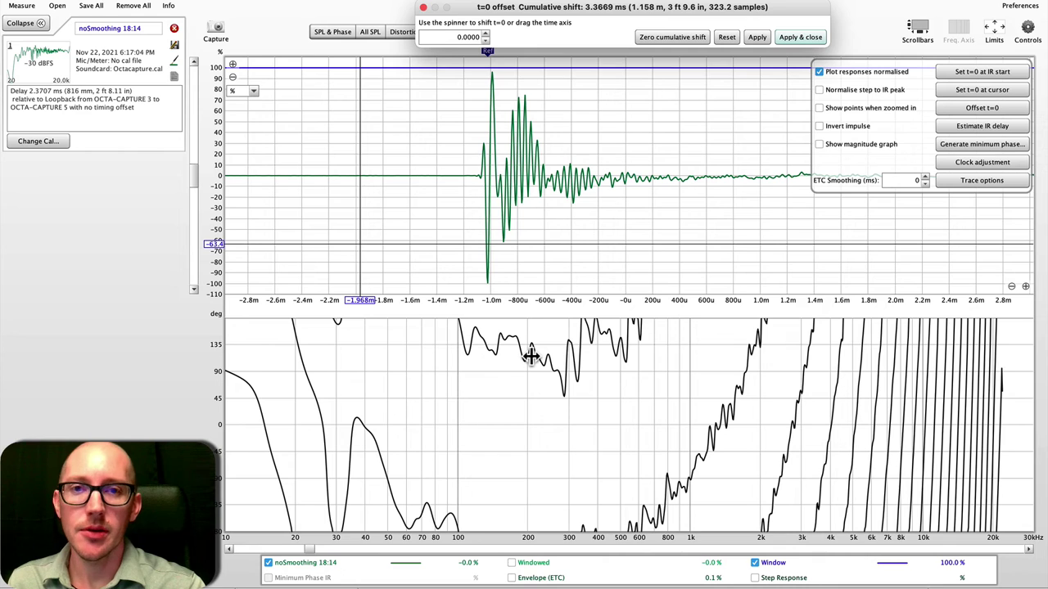
key(super+shift+a)
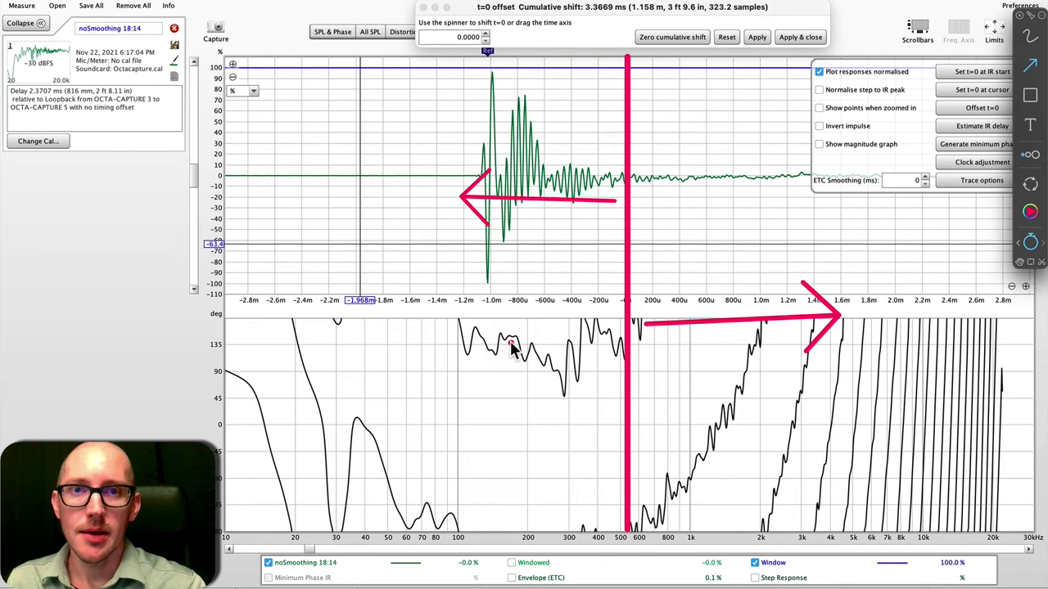
key(Delete)
key(r)
mouse_move(479, 328)
mouse_down()
mouse_move(561, 370)
mouse_move(622, 381)
mouse_move(680, 305)
mouse_up()
key(a)
drag(659, 503, 757, 360)
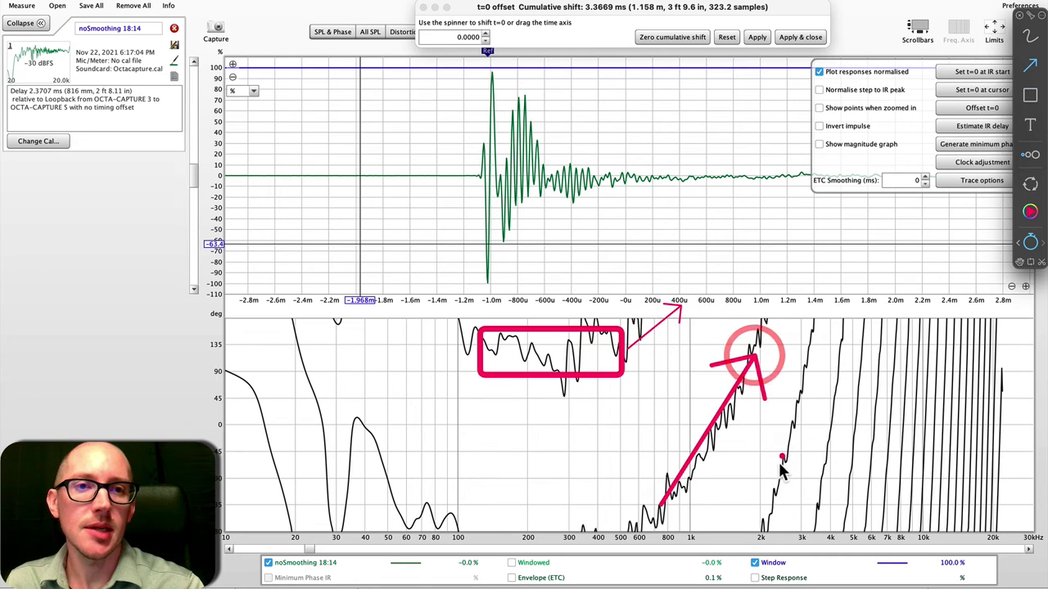
drag(769, 497, 827, 323)
drag(843, 373, 842, 346)
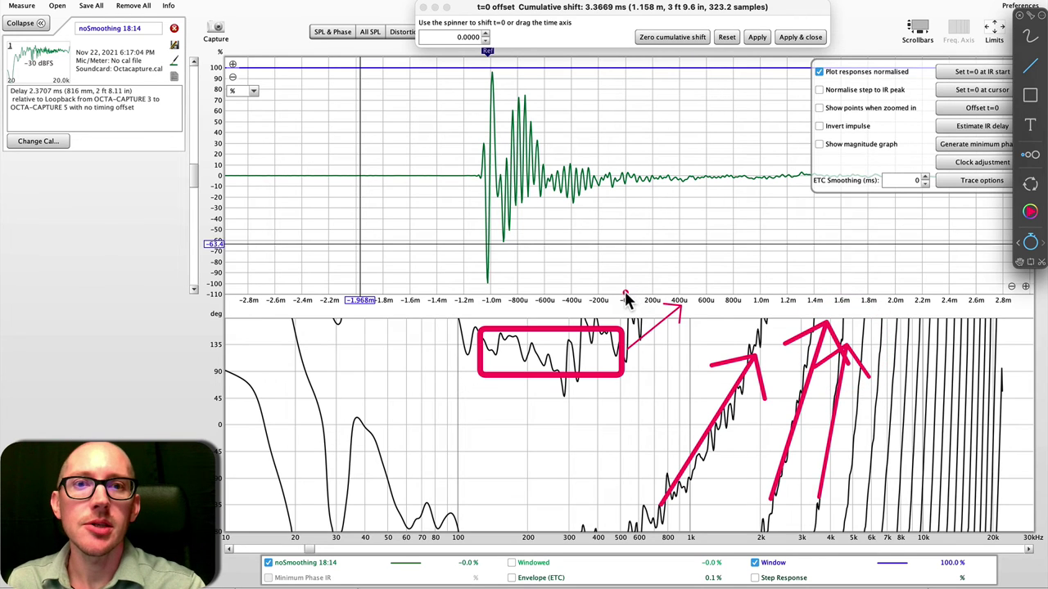
Mark t=0 with arrows over the early impulse and later time, then clear the annotations
mouse_move(627, 295)
mouse_down()
mouse_move(613, 128)
mouse_move(624, 65)
mouse_up()
drag(610, 170, 467, 164)
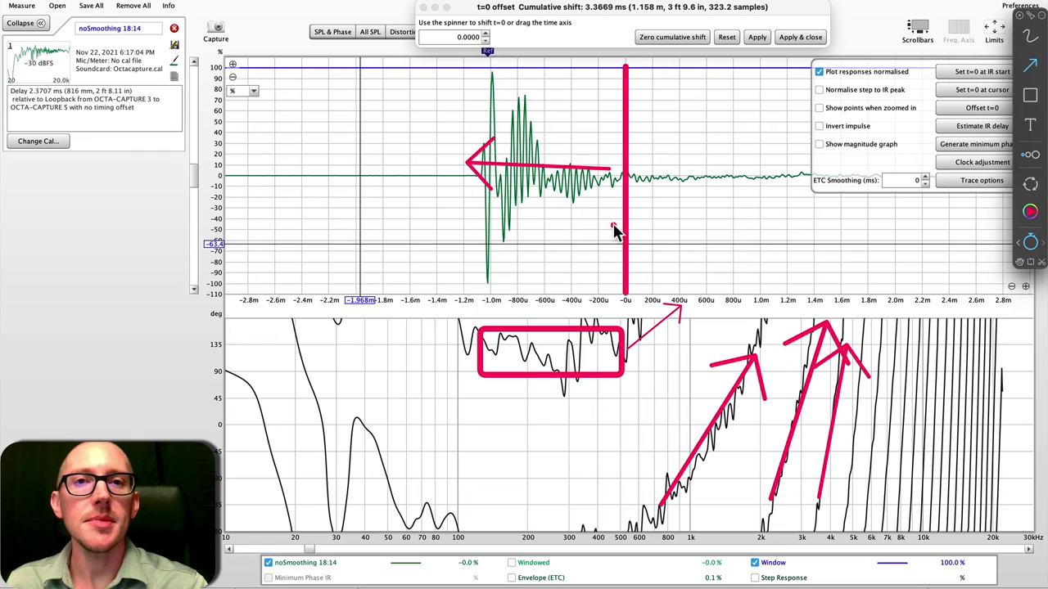
drag(540, 229, 471, 227)
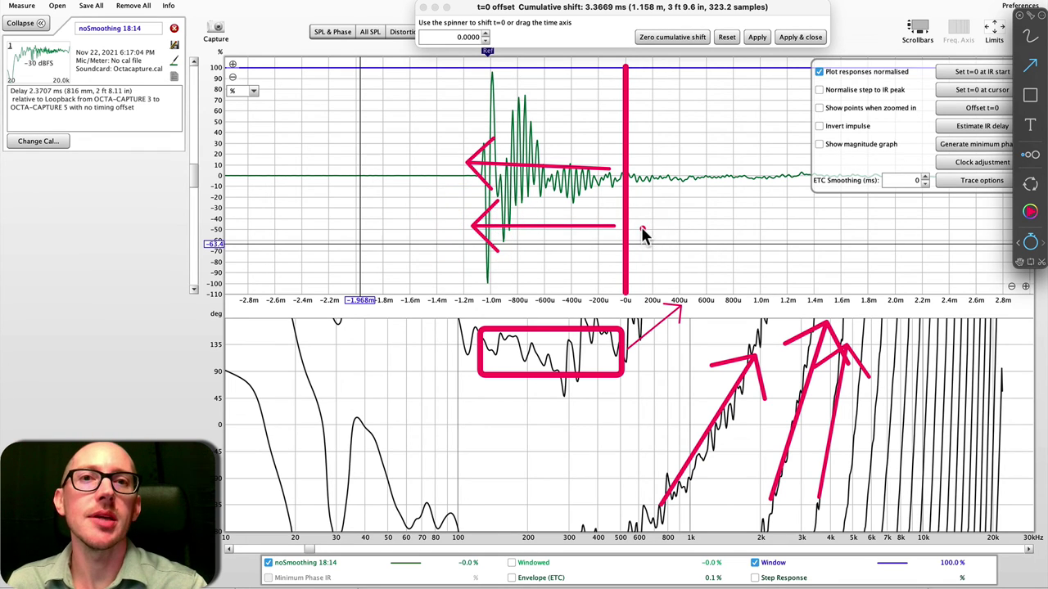
drag(641, 227, 792, 232)
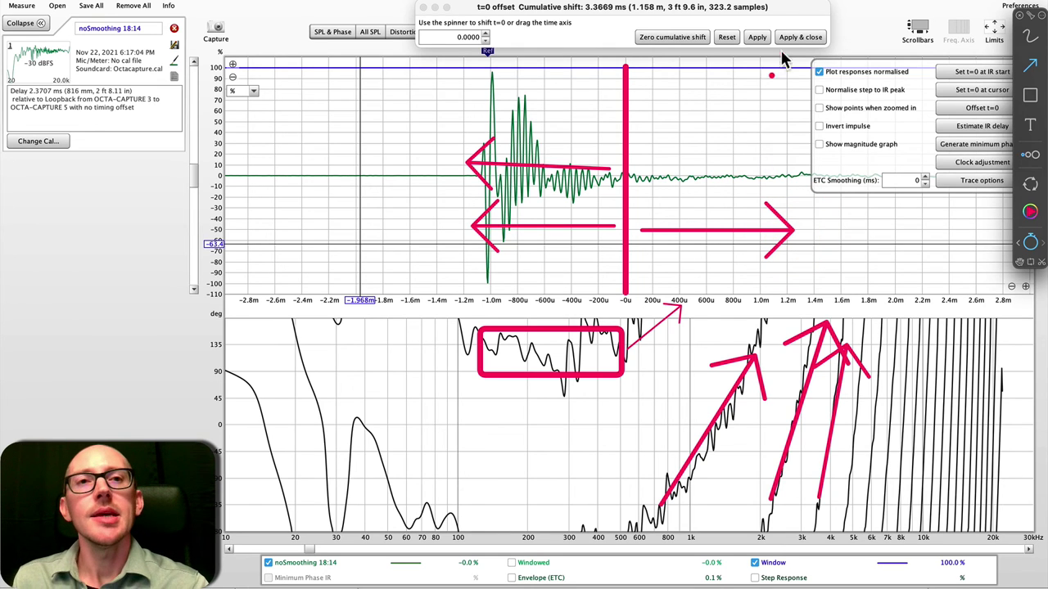
key(Escape)
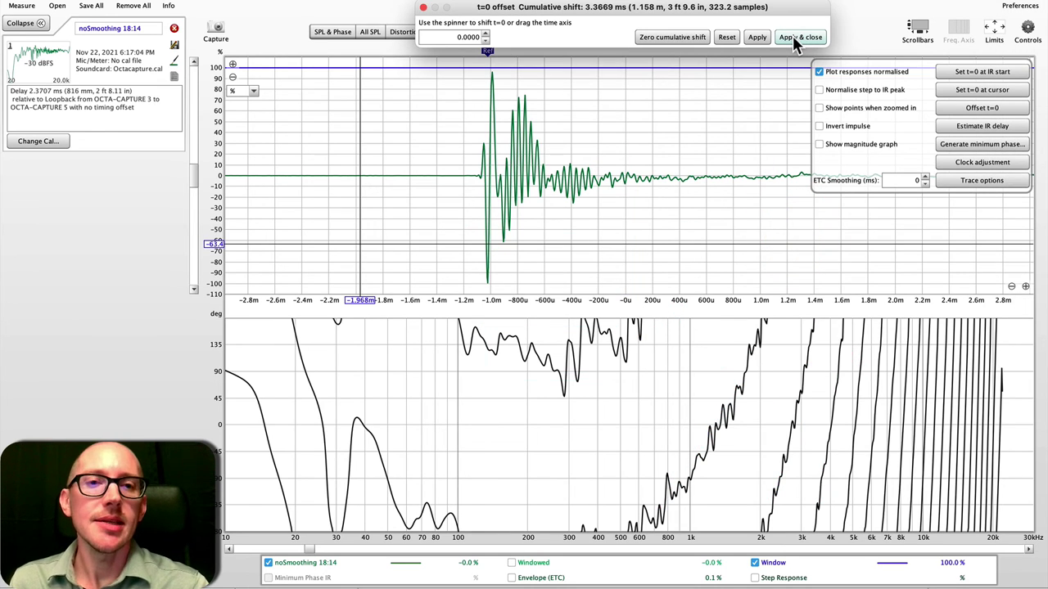
Keep the t=0 offset, then shift the IR by the estimated −1.0000 ms delay on the SPL & Phase plot
click(793, 37)
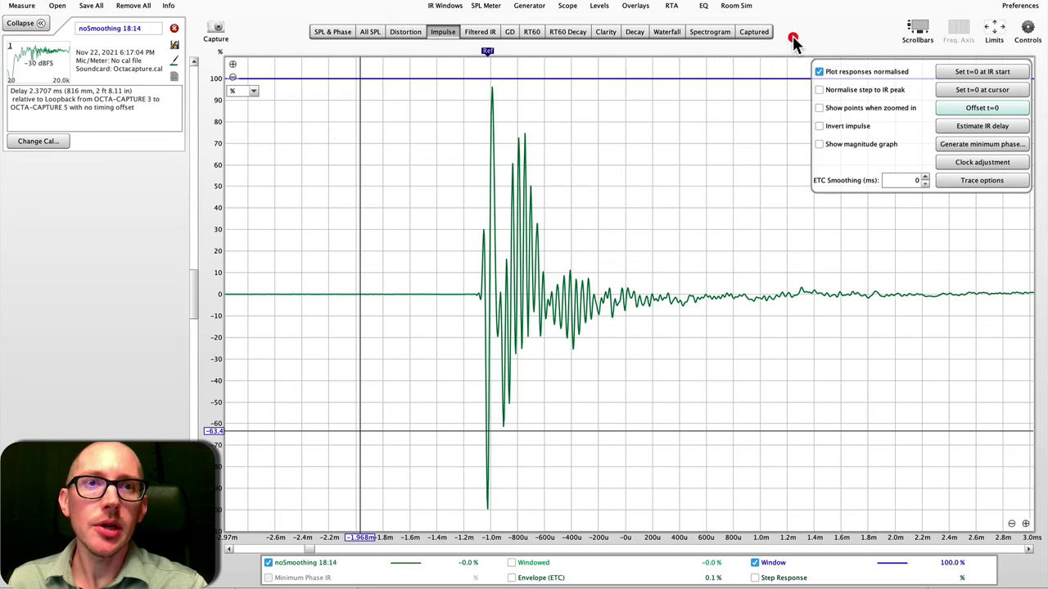
click(330, 30)
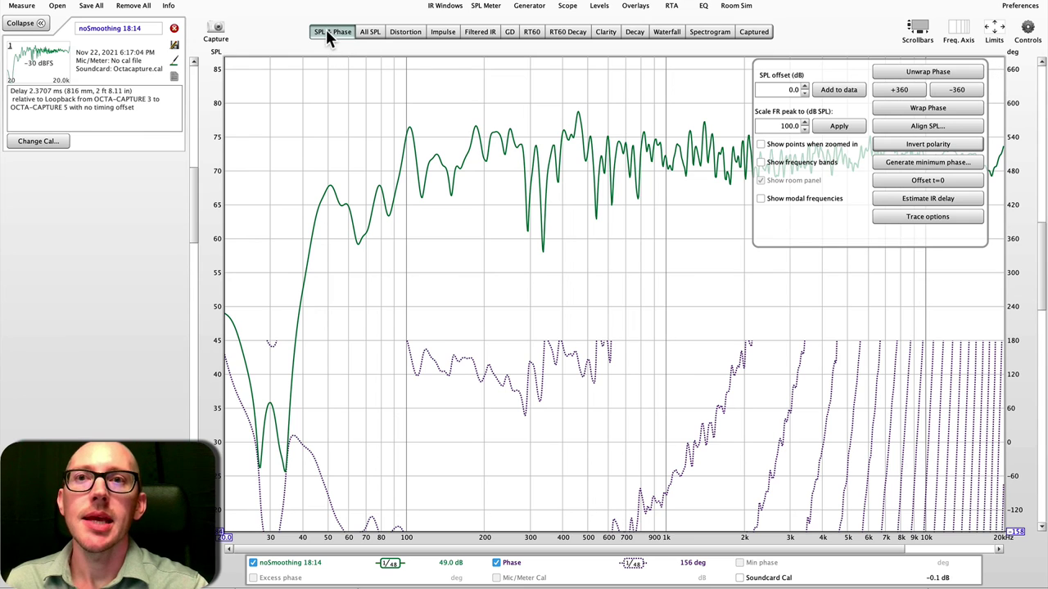
click(952, 198)
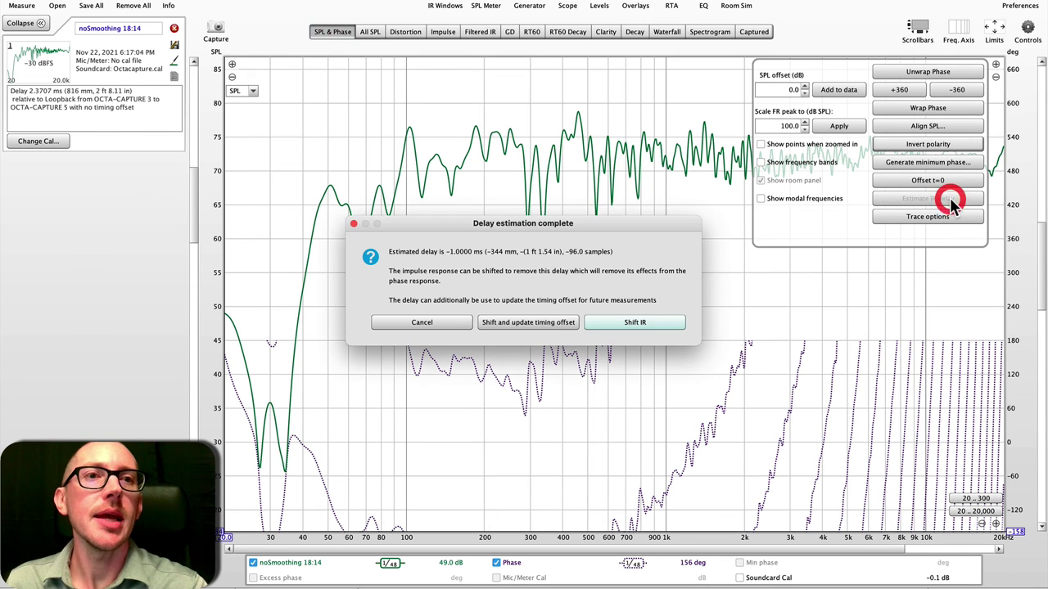
click(529, 323)
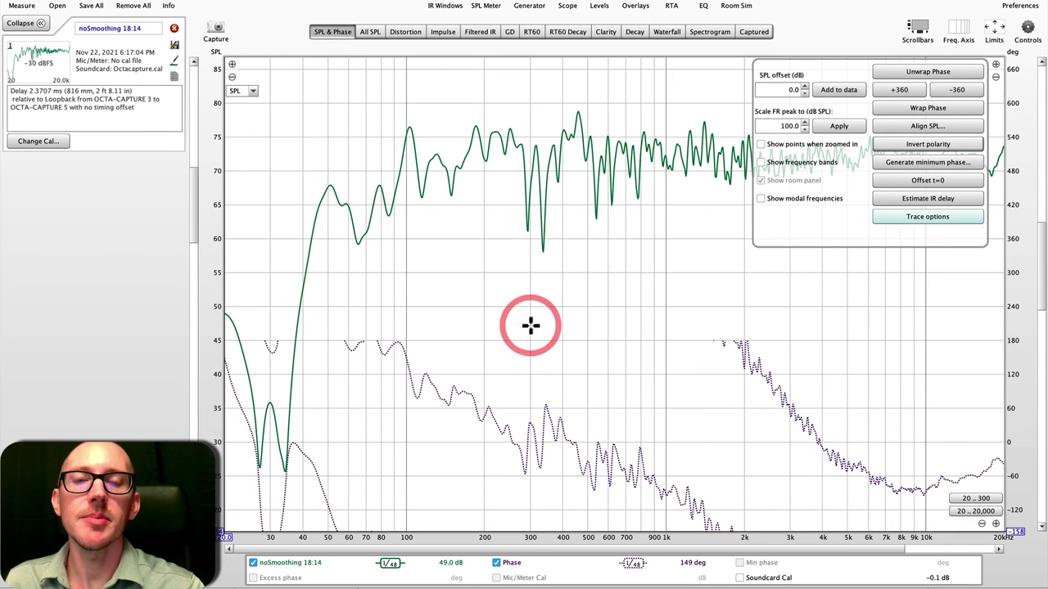